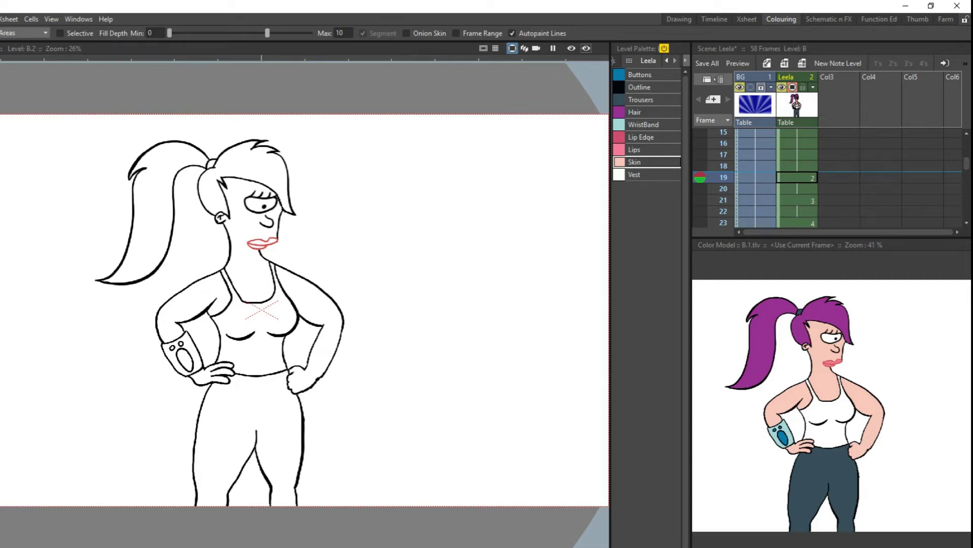
Fill Leela's face, neck, both arms and left hand with the skin colour.
click(238, 263)
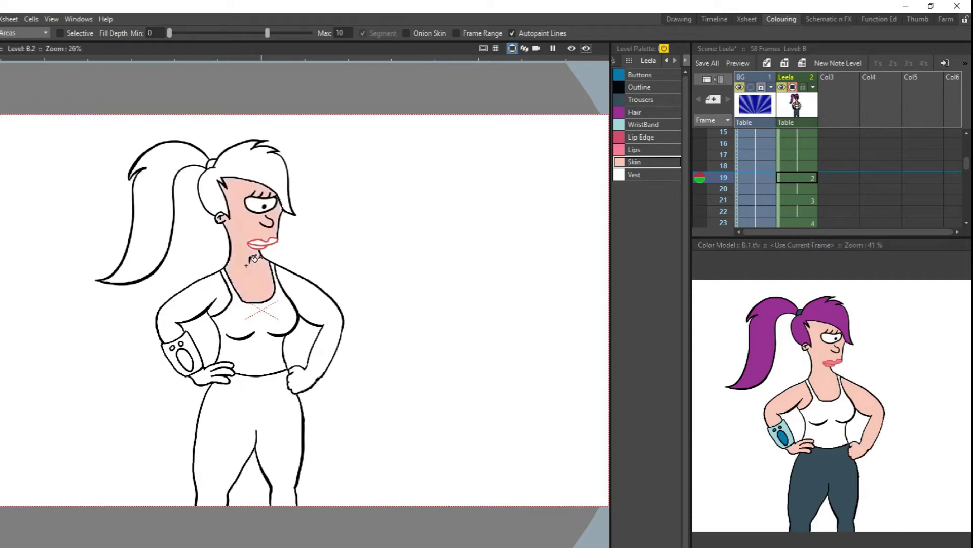
click(302, 288)
click(213, 295)
click(212, 374)
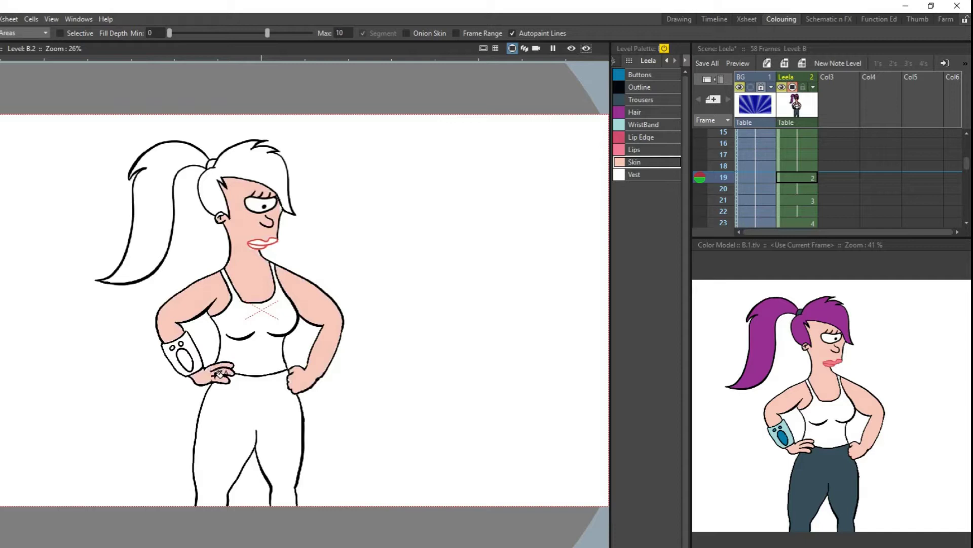
Fill the hair and ponytail with the model's purple Hair, and the trousers with dark Trousers.
click(761, 332)
click(248, 159)
click(183, 153)
click(805, 459)
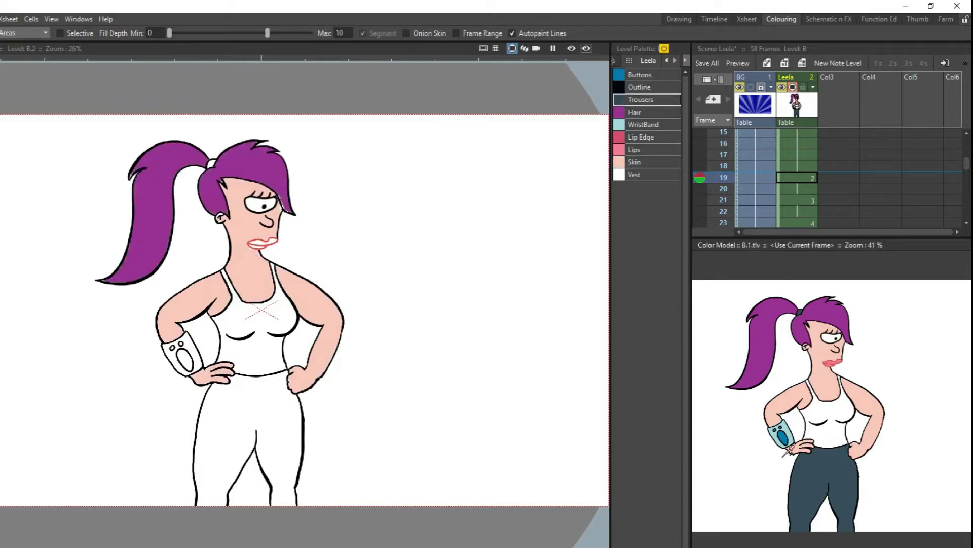
click(252, 403)
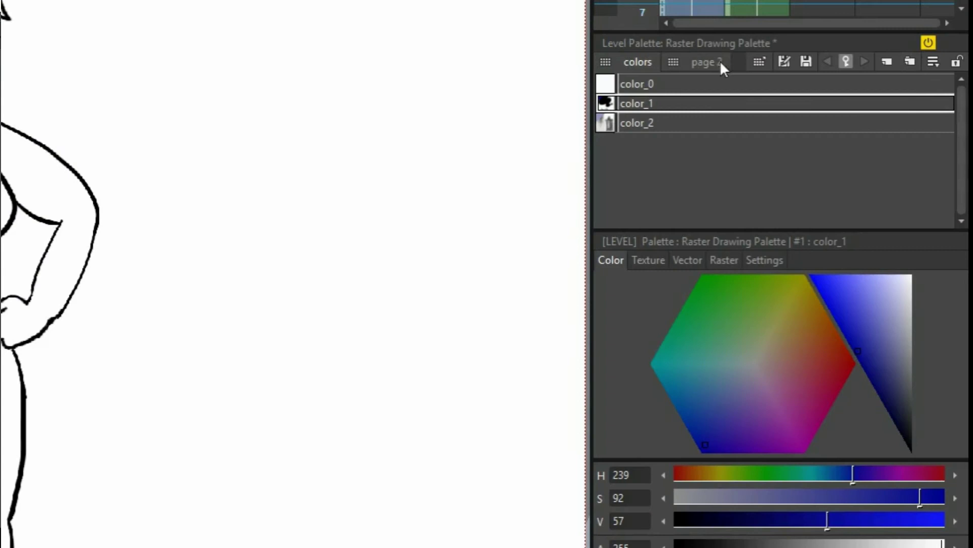
Rename the empty second palette page to Character.
double_click(710, 62)
text(Character)
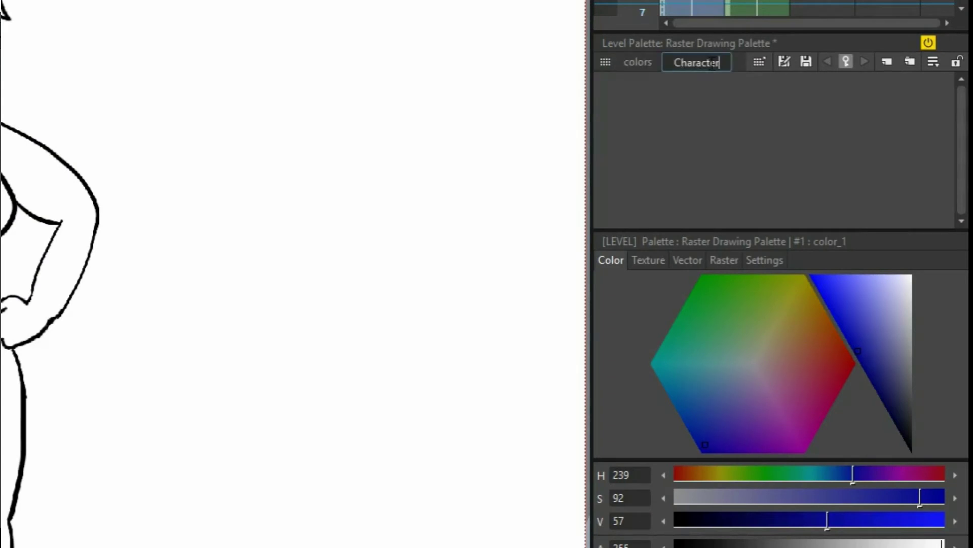
key(Return)
Add four new styles to the Character page, colouring them including magenta and yellow.
click(889, 62)
click(888, 61)
click(696, 223)
click(735, 412)
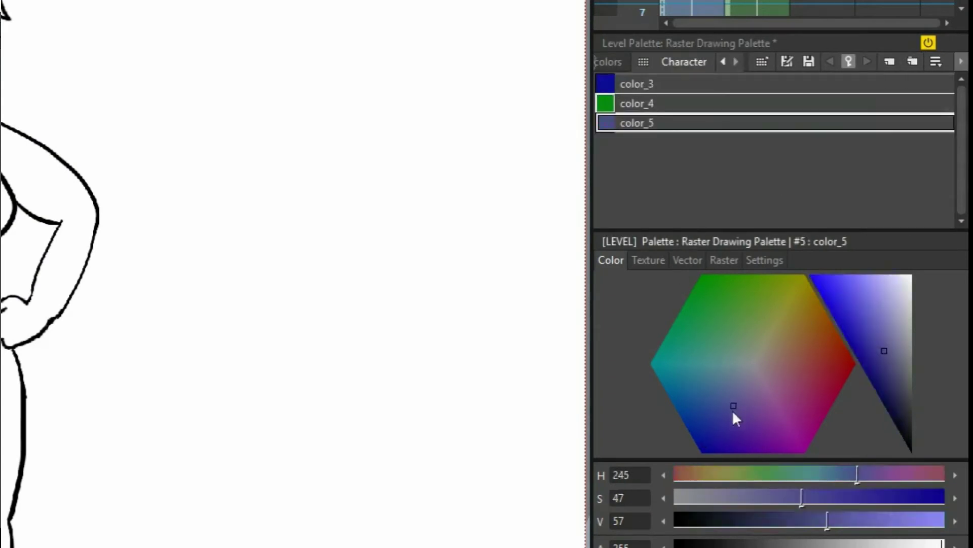
click(791, 405)
click(861, 159)
click(791, 300)
drag(862, 345, 825, 290)
Rename the styles Green, Blue, Red and Yellow, then move Yellow up between Blue and Green.
double_click(659, 103)
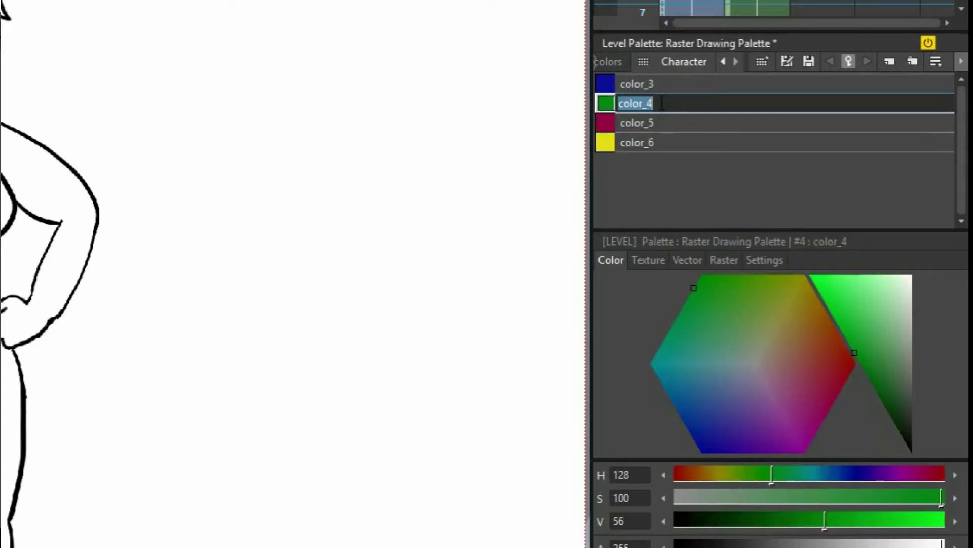
text(Green)
key(Return)
double_click(663, 84)
text(Blue)
key(Return)
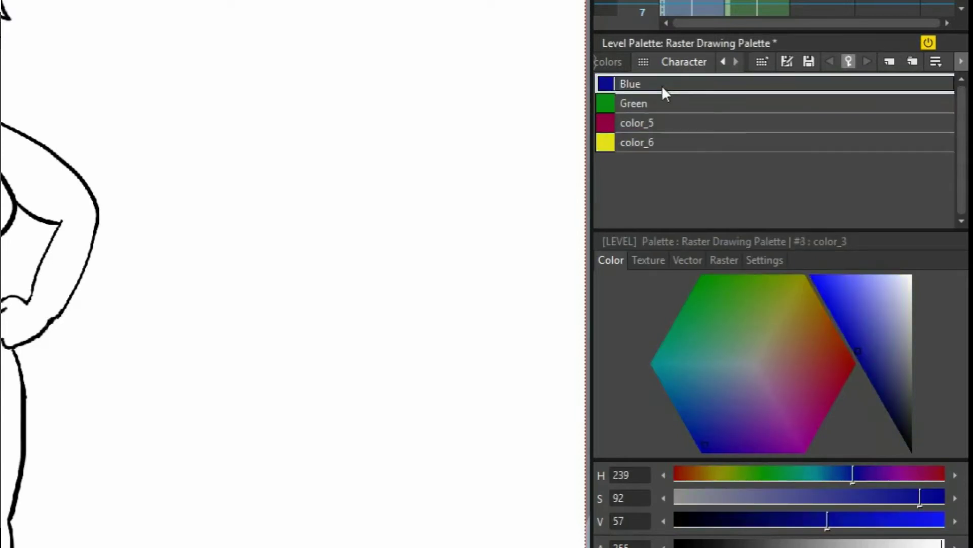
double_click(654, 123)
text(Red)
key(Return)
double_click(668, 142)
text(Yellow)
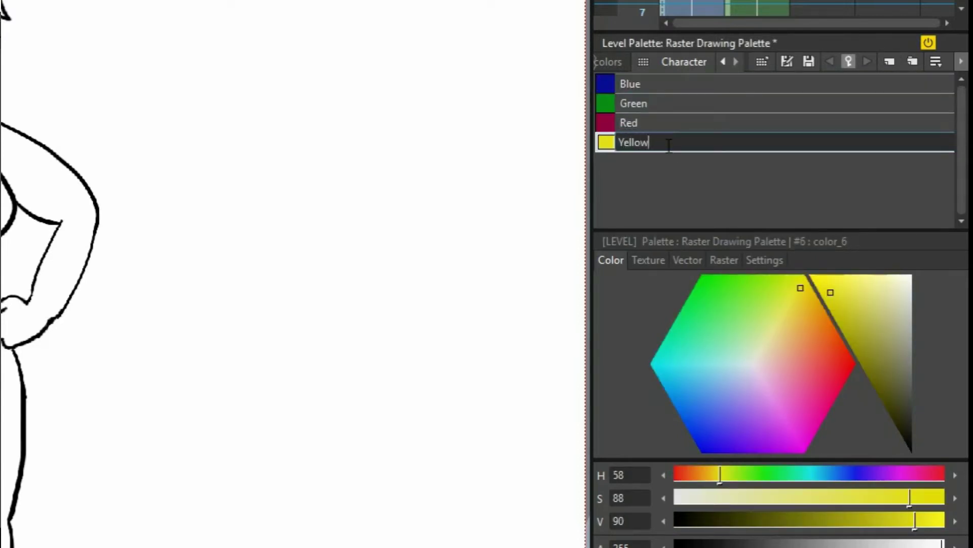
key(Return)
drag(667, 145, 654, 121)
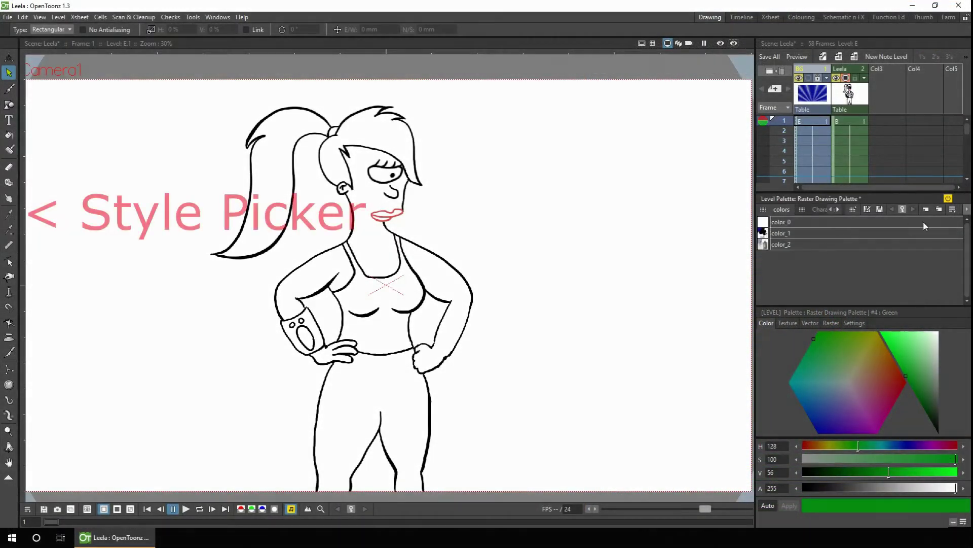
On frame 1 of level B, pick the lip outline's red style with the Style Picker.
click(849, 122)
click(9, 214)
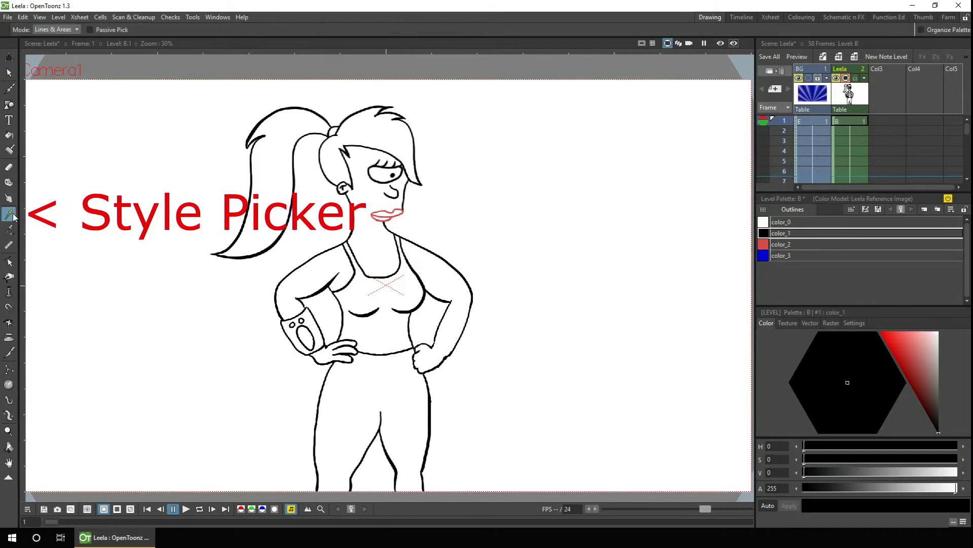
scroll(385, 209, up, 8)
click(422, 230)
scroll(422, 229, up, 1)
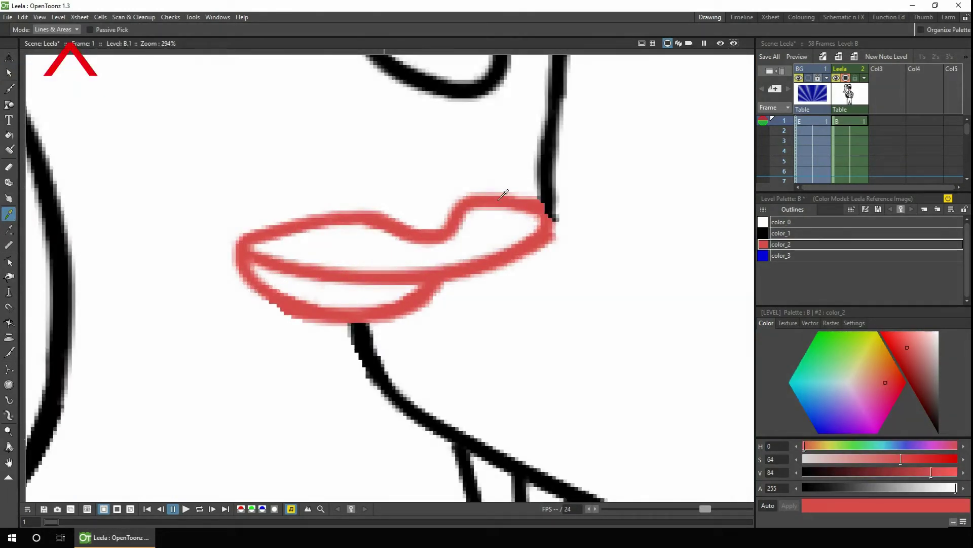
Keep picker mode at Lines & Areas, enable Passive Pick, then return to the Selection tool.
click(75, 30)
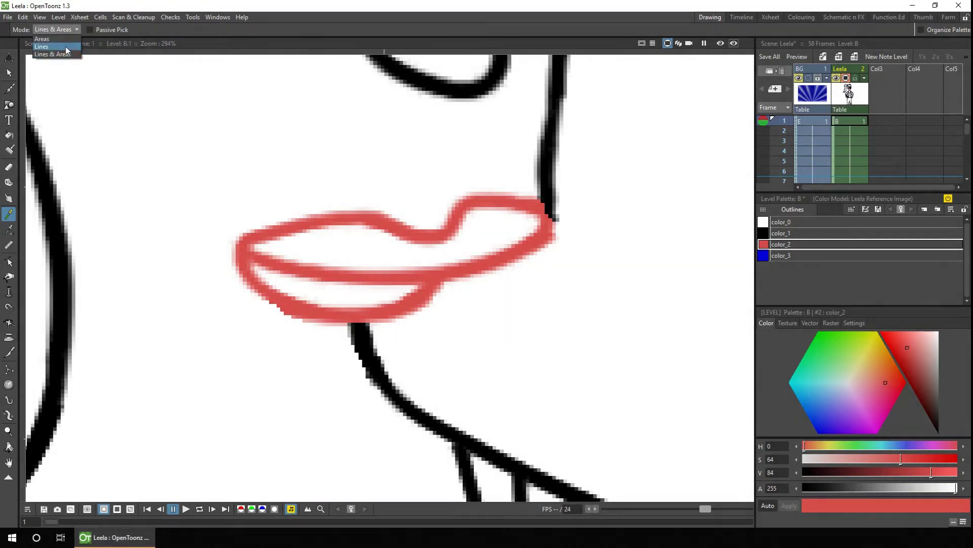
click(64, 54)
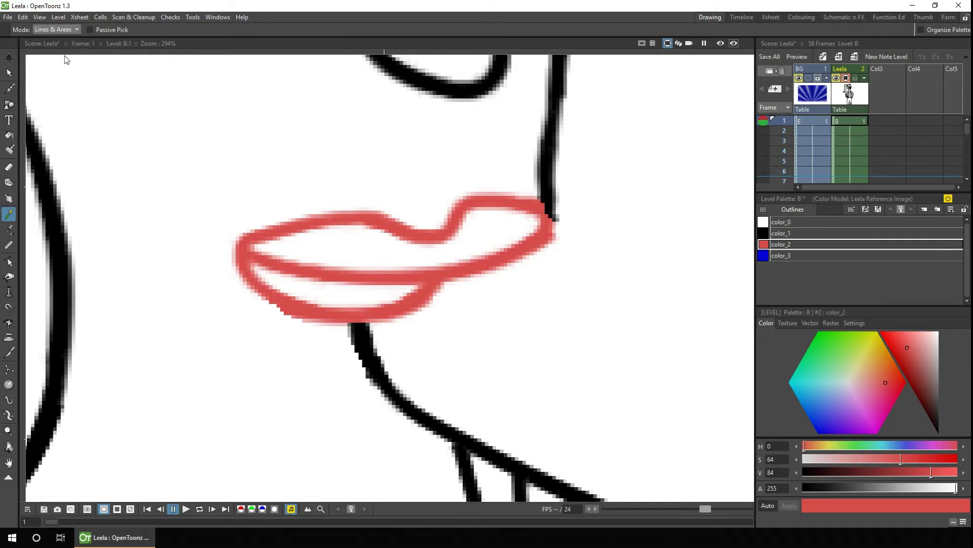
click(91, 30)
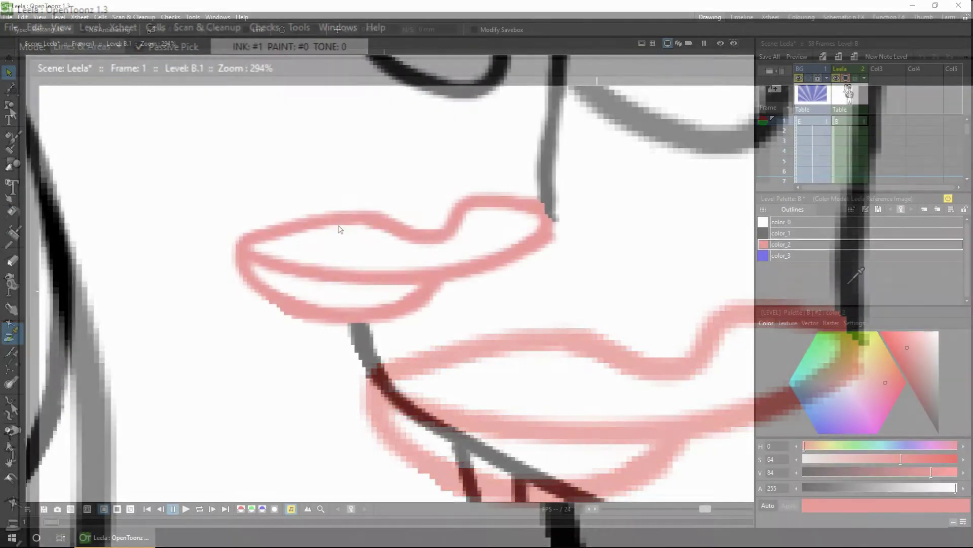
key(s)
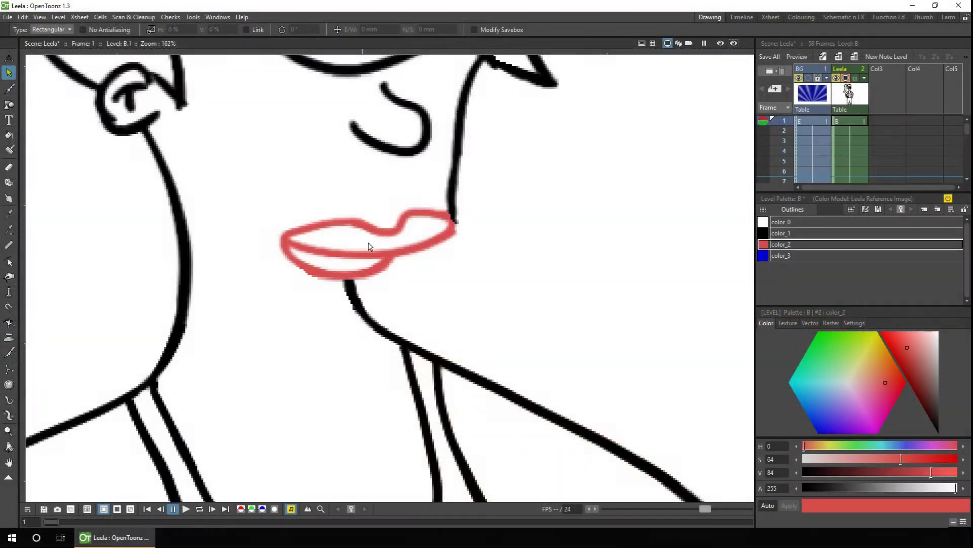
scroll(564, 403, down, 7)
scroll(363, 258, down, 3)
scroll(363, 258, up, 2)
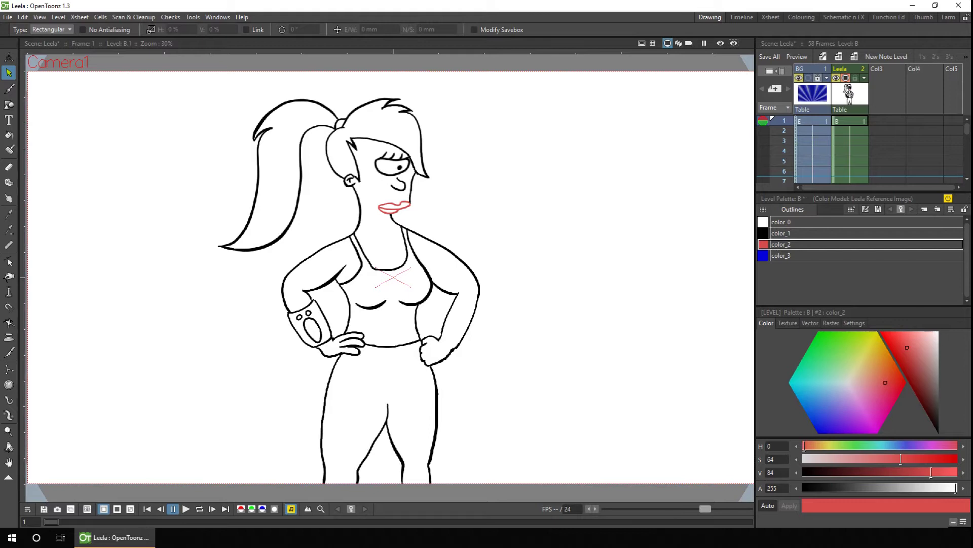
Open the Color Model panel from Windows, try docking it, close it, and enter the Colouring room.
click(218, 17)
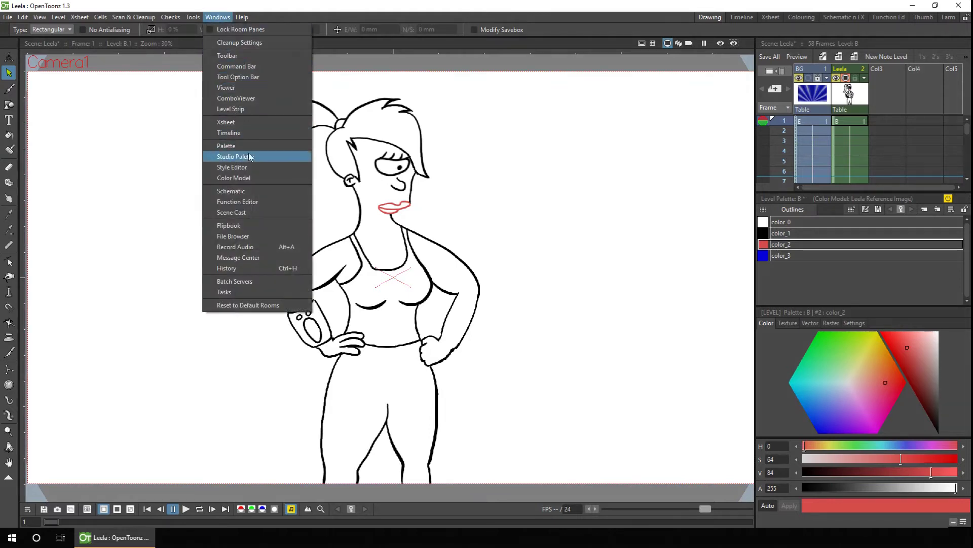
click(249, 178)
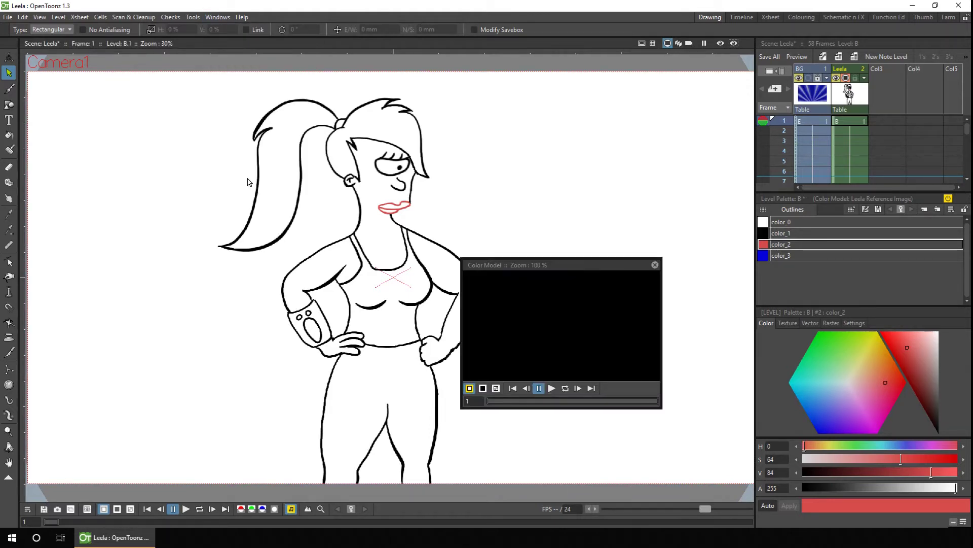
drag(556, 265, 850, 189)
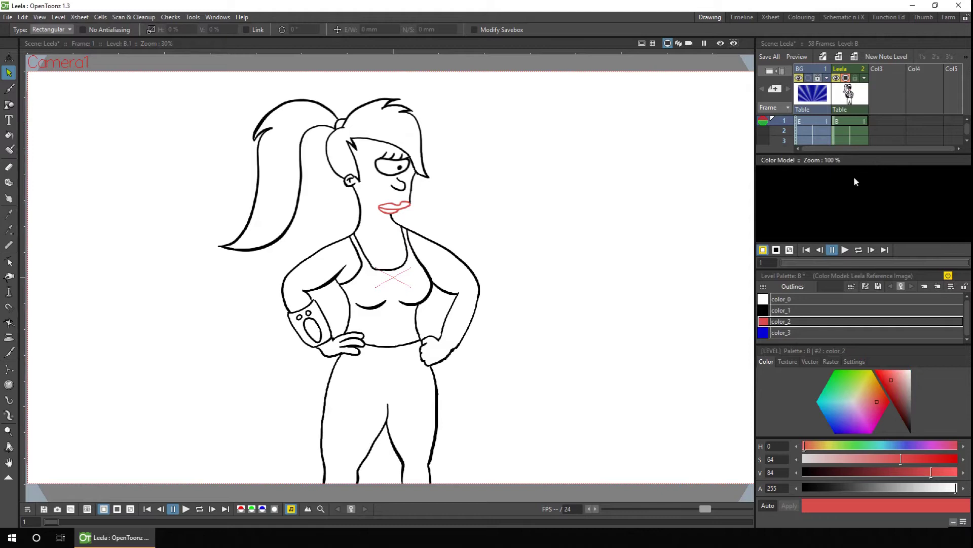
drag(855, 160, 557, 116)
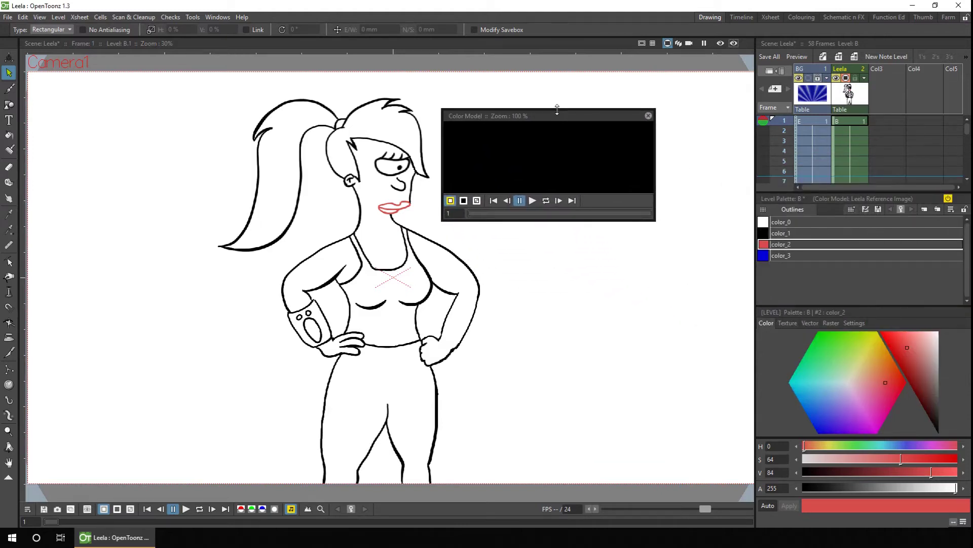
click(649, 116)
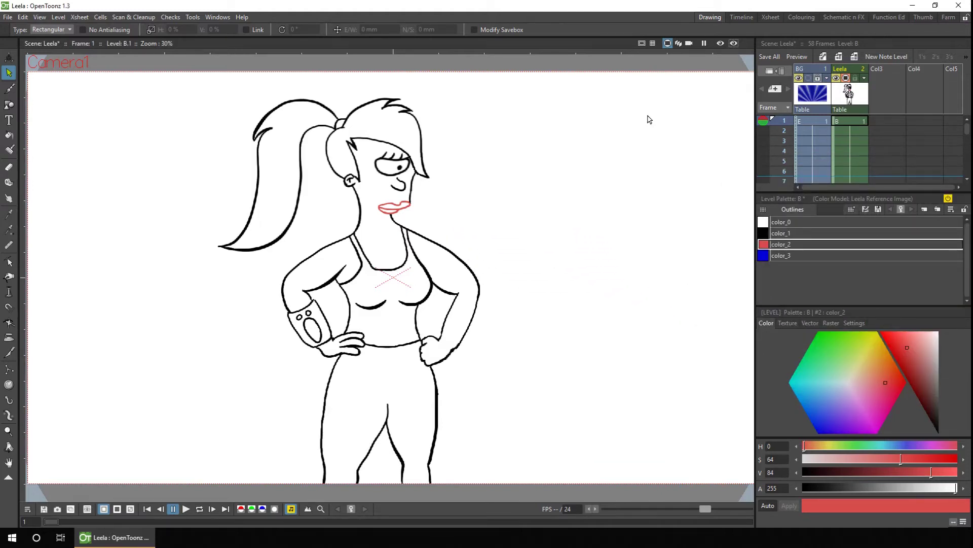
click(800, 18)
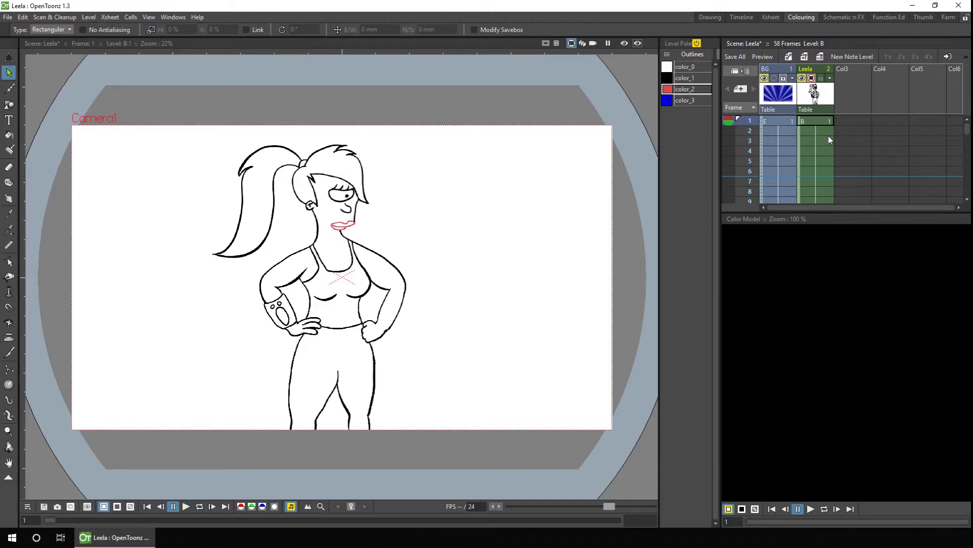
Check the File menu and Color Model context menu, then select frame 1 of the Leela column.
click(8, 17)
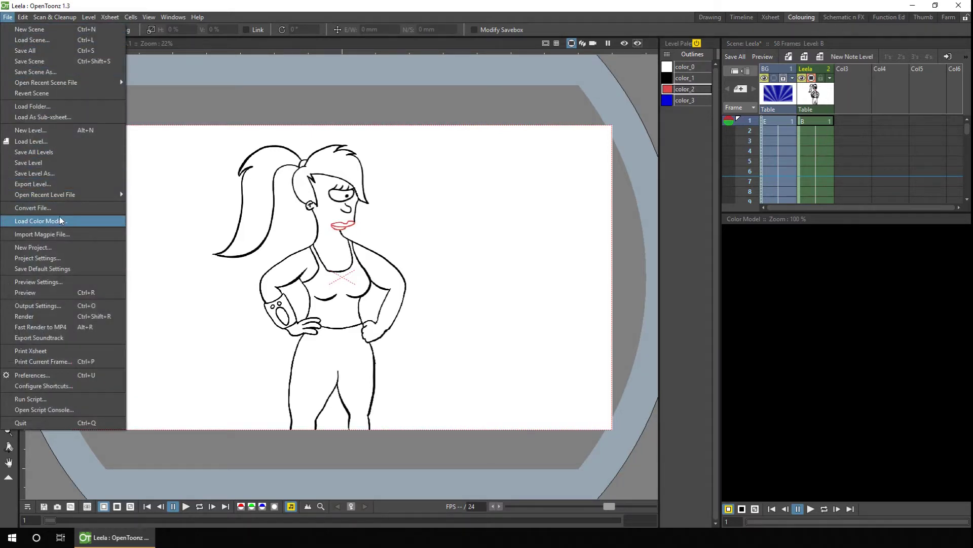
right_click(821, 314)
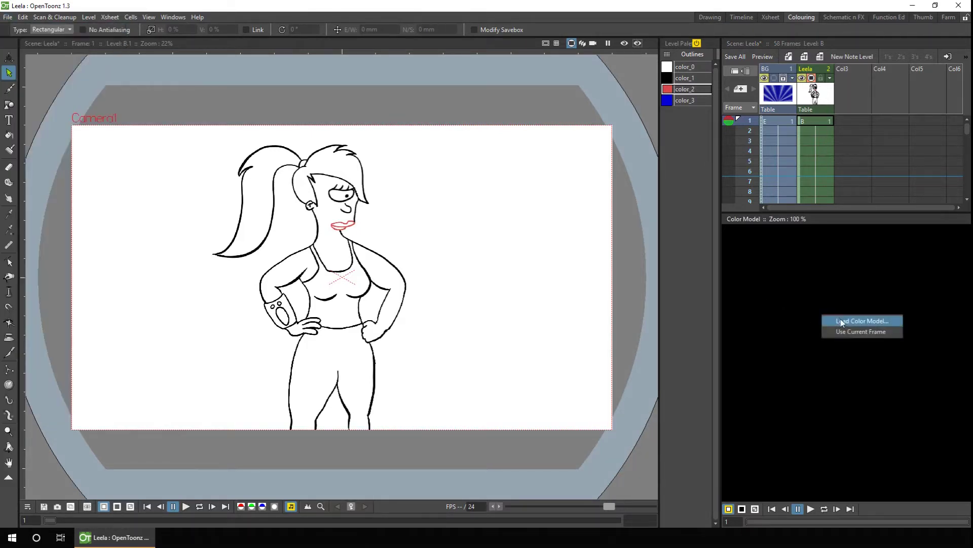
click(788, 279)
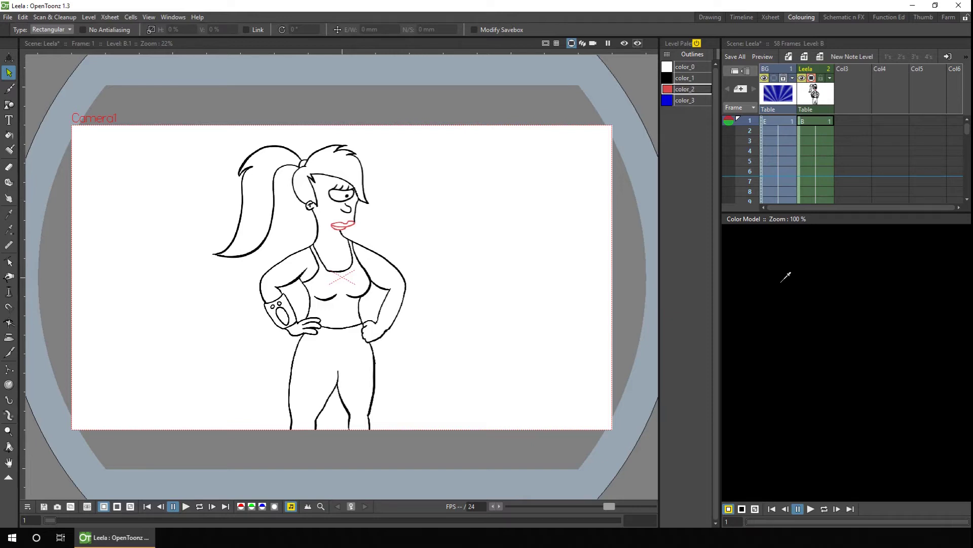
click(815, 122)
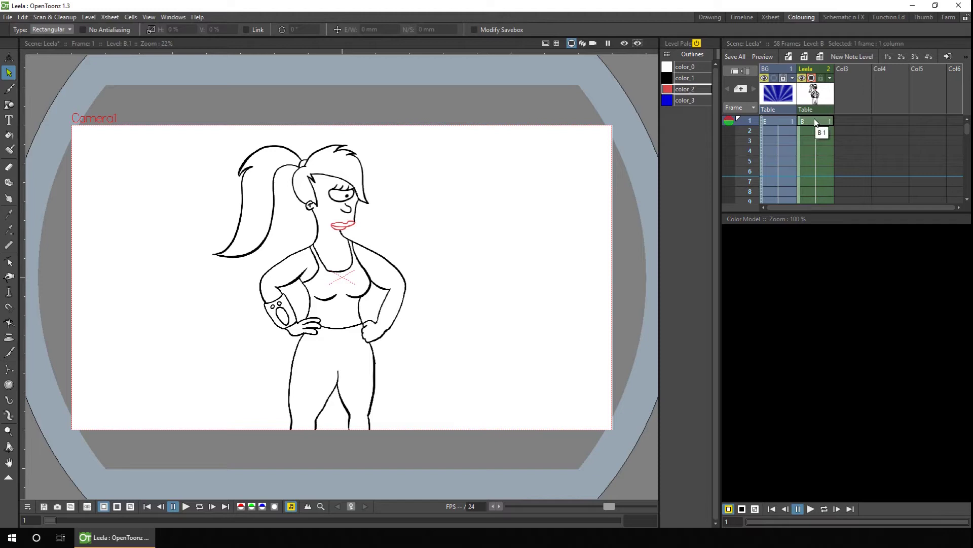
Load Leela Reference Image.jpg from LeelaSpeedPaint3 - ColorModel > extras, choosing 'Add color model's palette'.
right_click(798, 277)
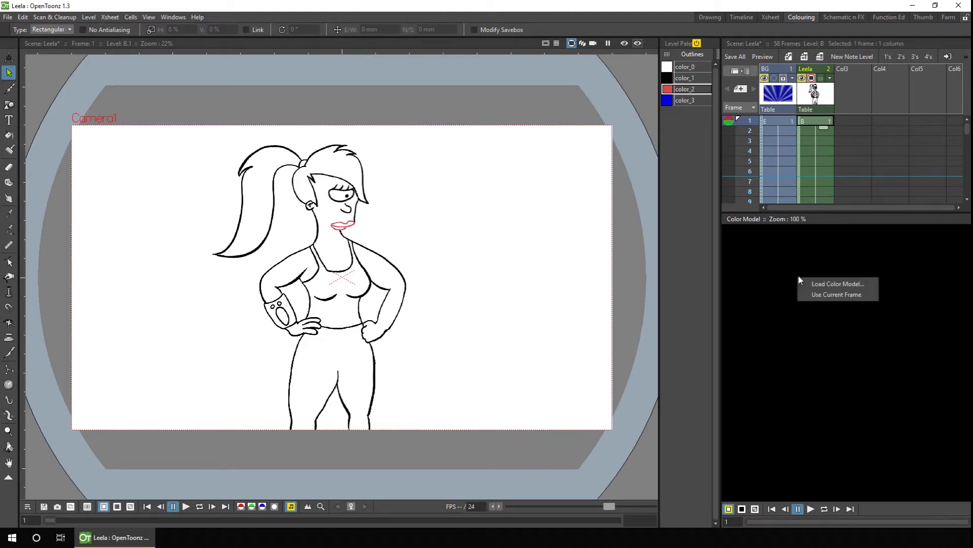
click(832, 285)
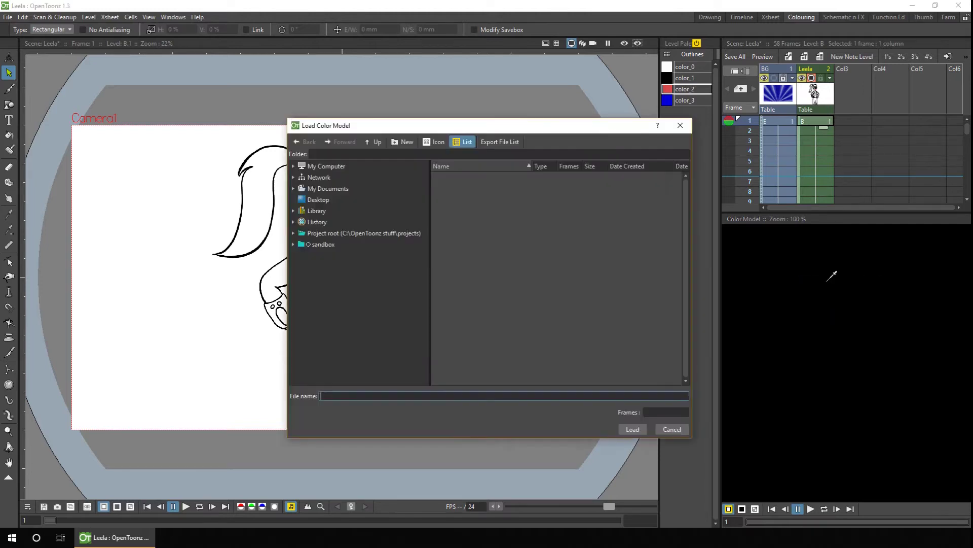
click(293, 233)
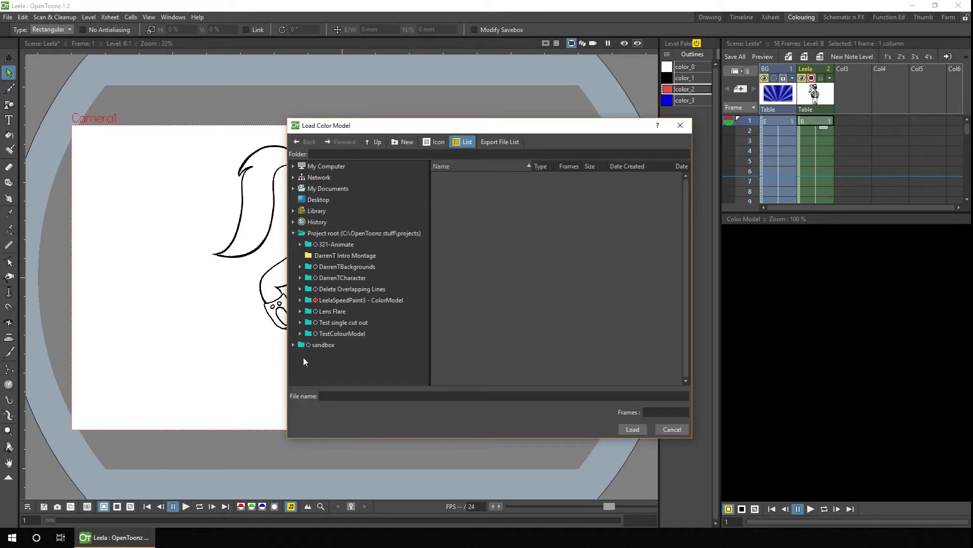
click(300, 300)
click(329, 345)
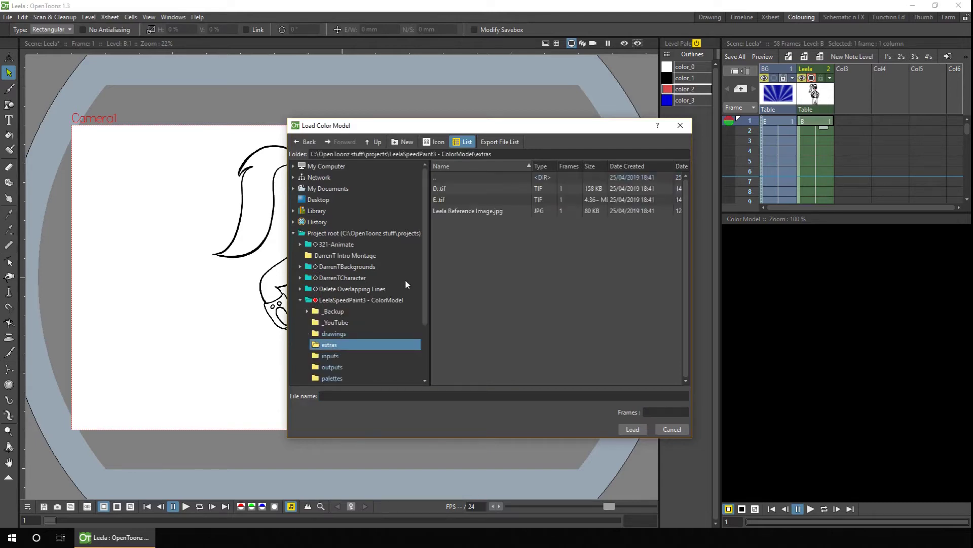
click(479, 213)
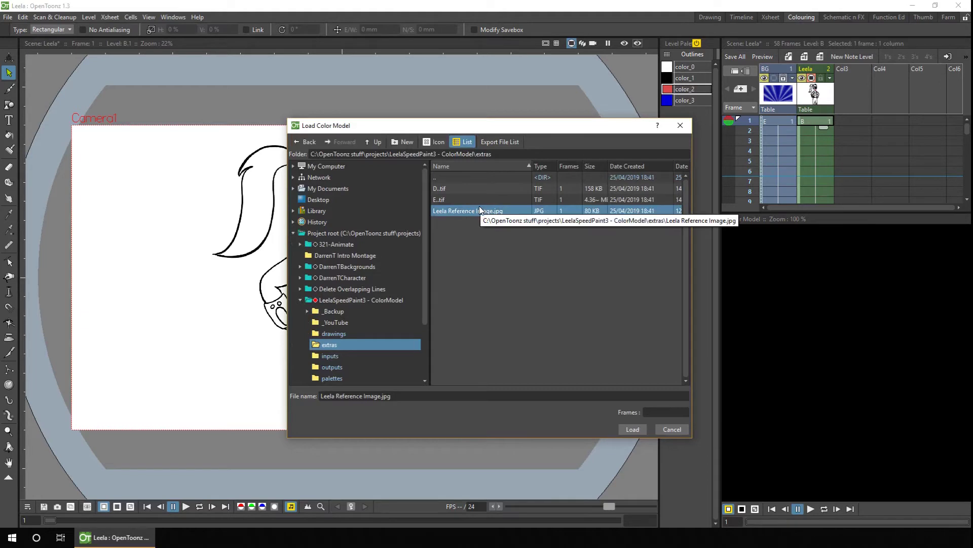
click(632, 429)
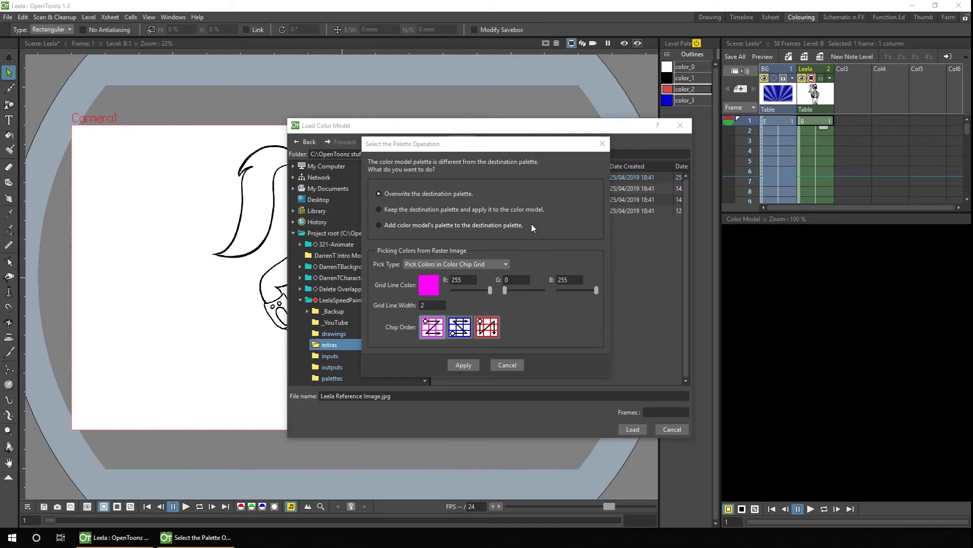
click(379, 224)
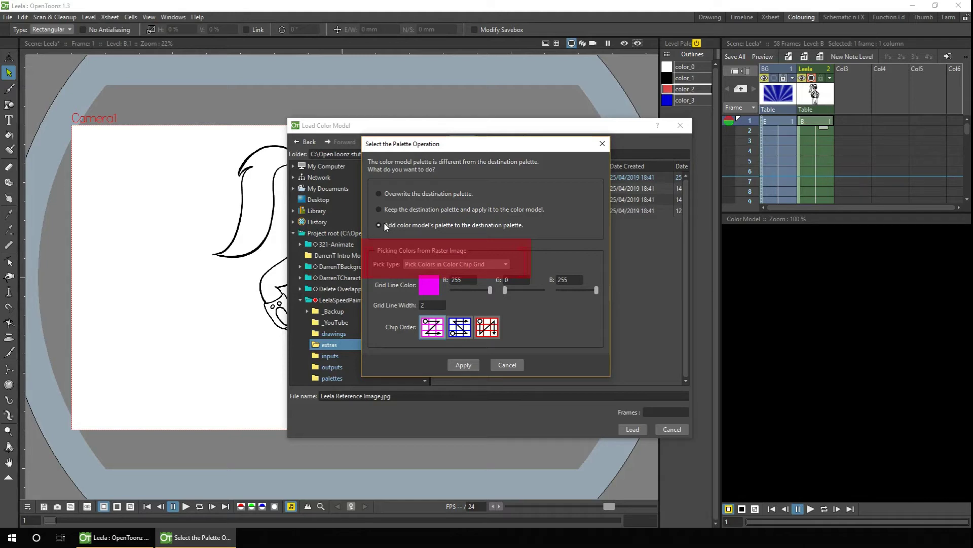
click(495, 265)
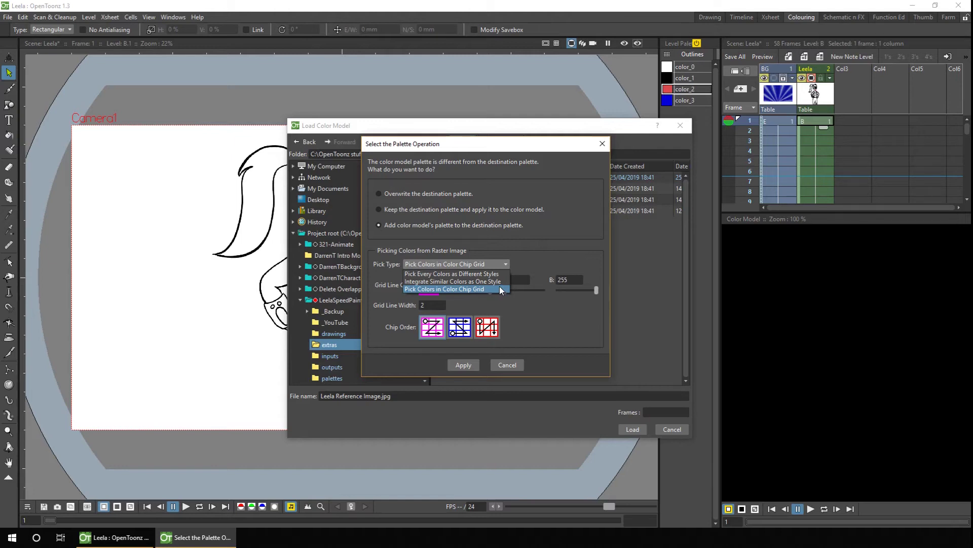
Set the Pick Type to 'Integrate Similar Colors as One Style'.
click(500, 287)
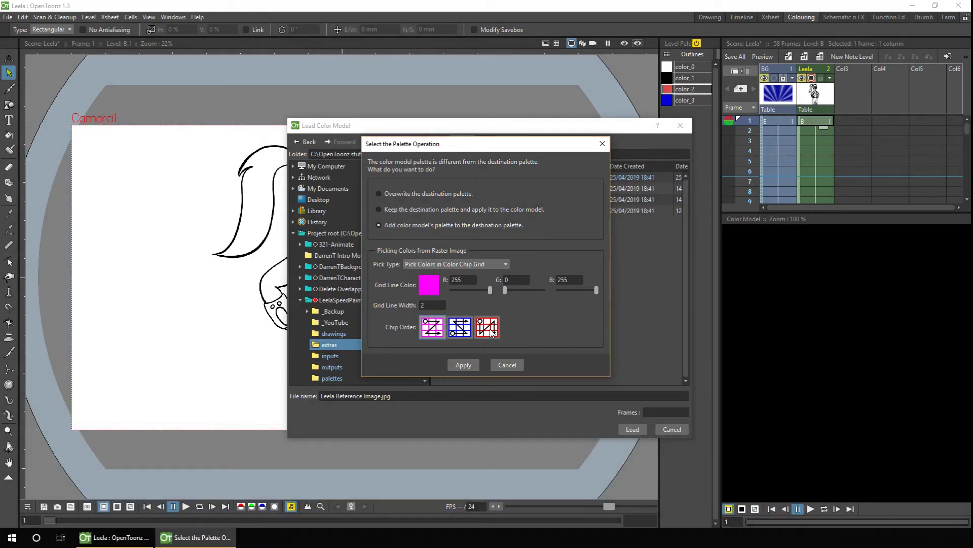
click(497, 264)
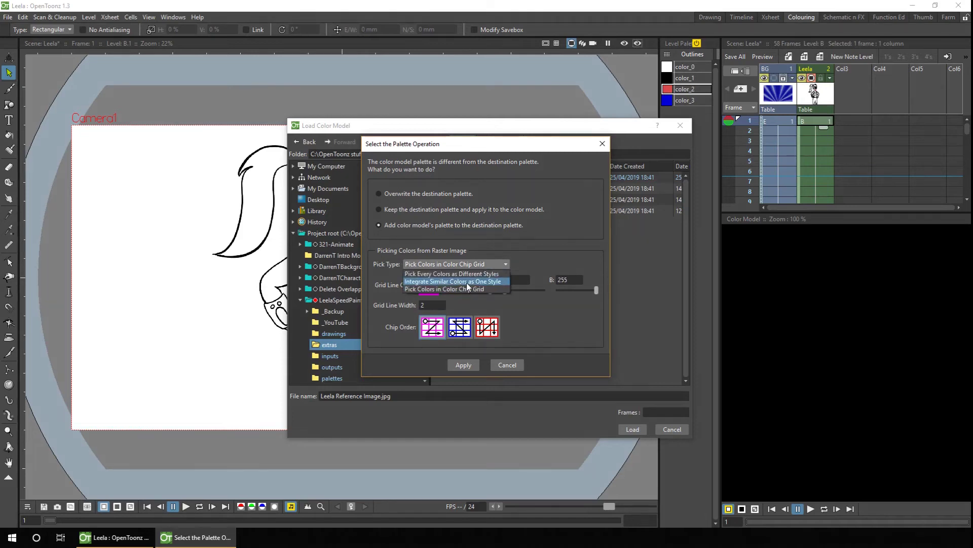
click(467, 282)
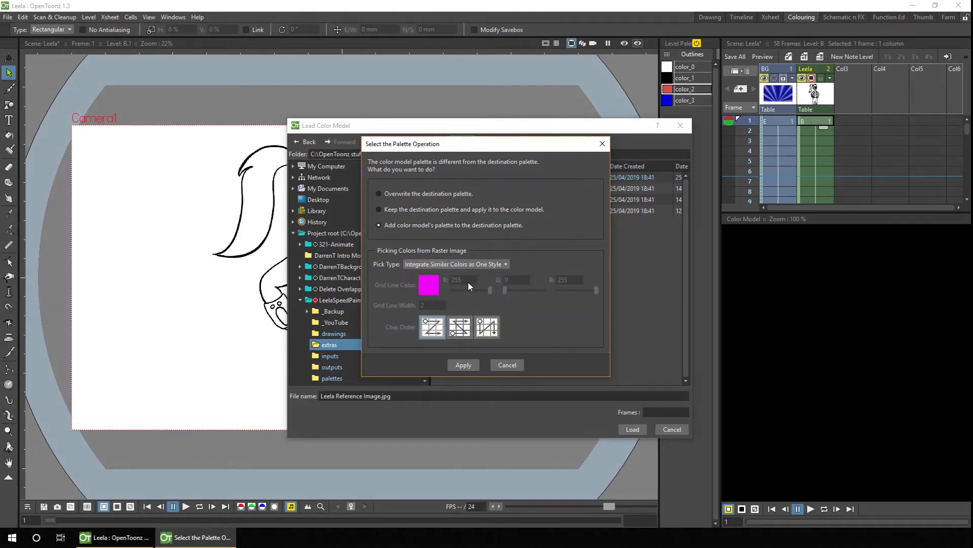
Apply the palette operation so the reference image loads and its colours join the palette.
click(463, 364)
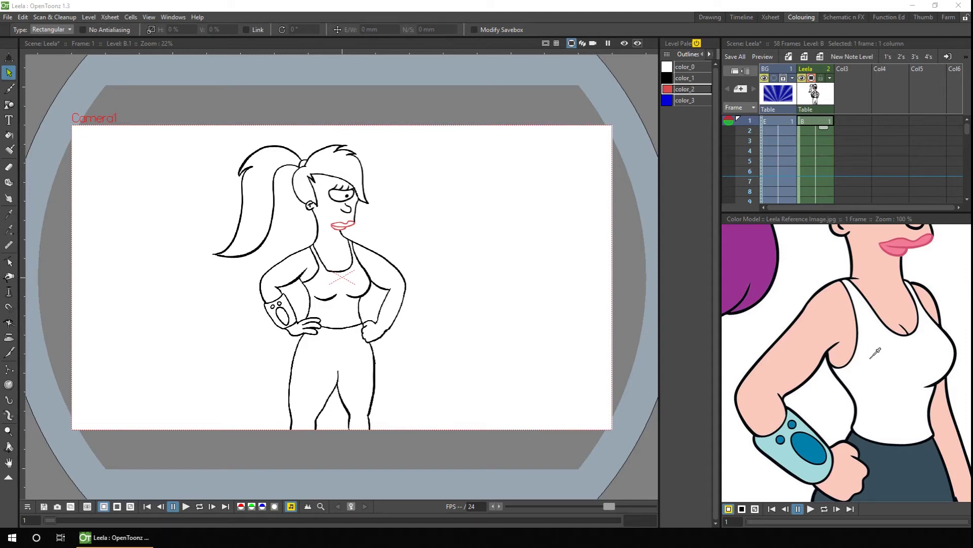
scroll(875, 352, down, 3)
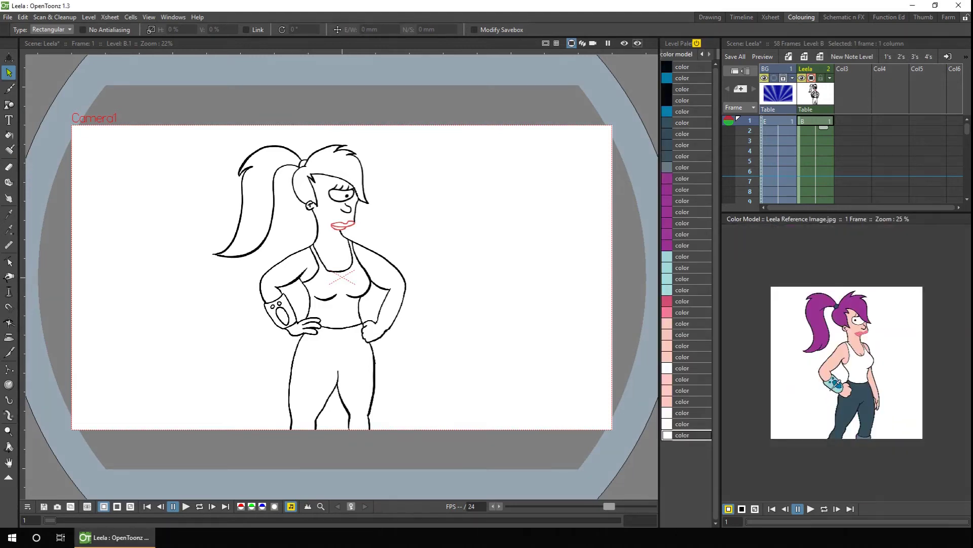
scroll(855, 366, up, 1)
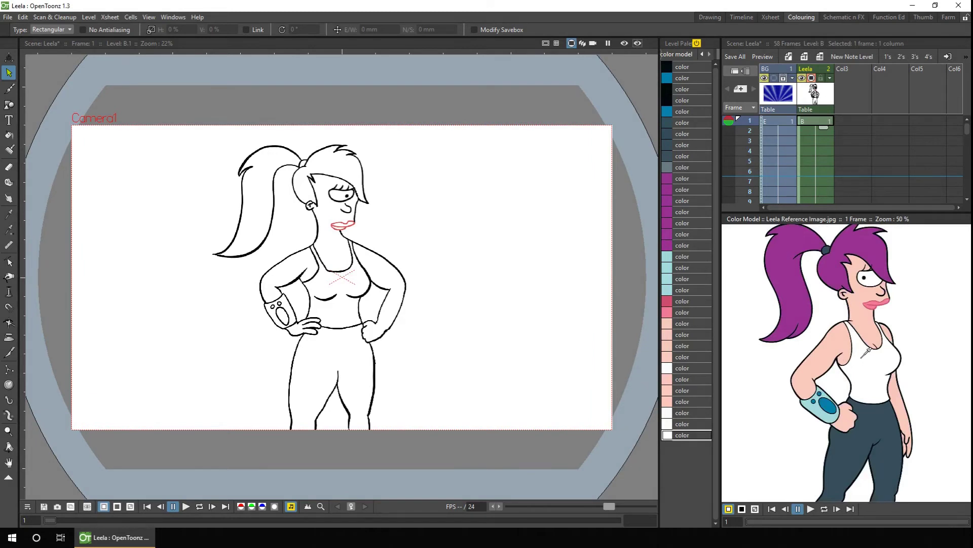
scroll(845, 373, up, 1)
scroll(857, 332, down, 1)
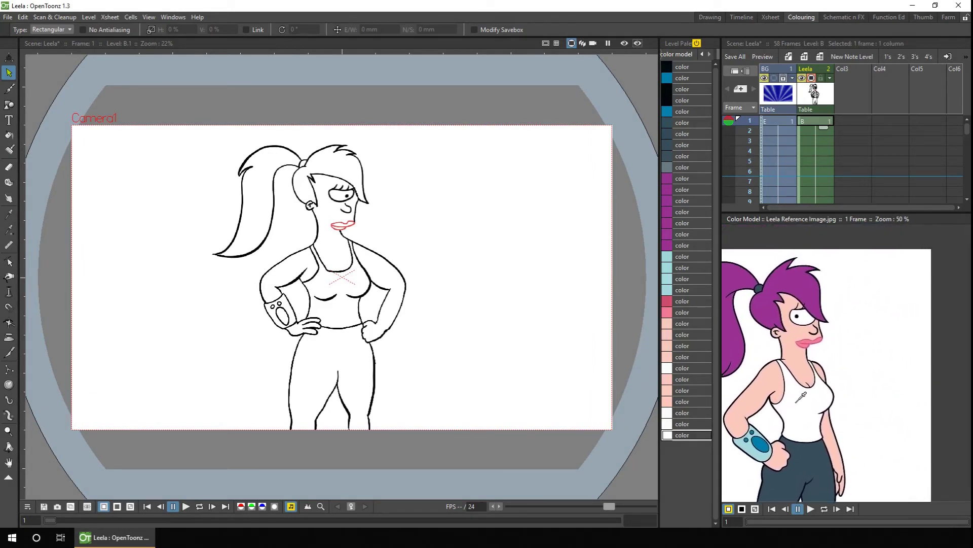
scroll(856, 333, down, 1)
scroll(840, 310, up, 1)
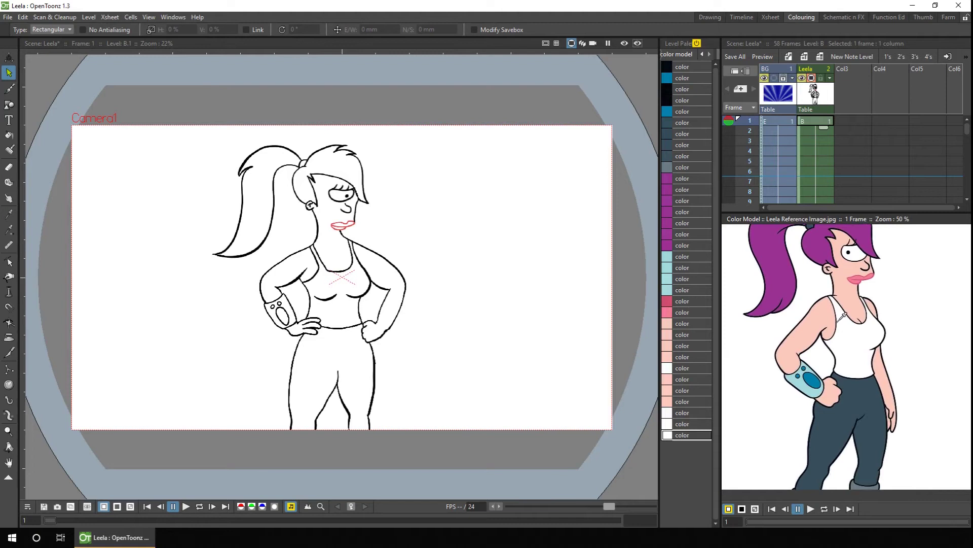
Reset the Color Model view, then fit the whole reference image to the window.
right_click(838, 323)
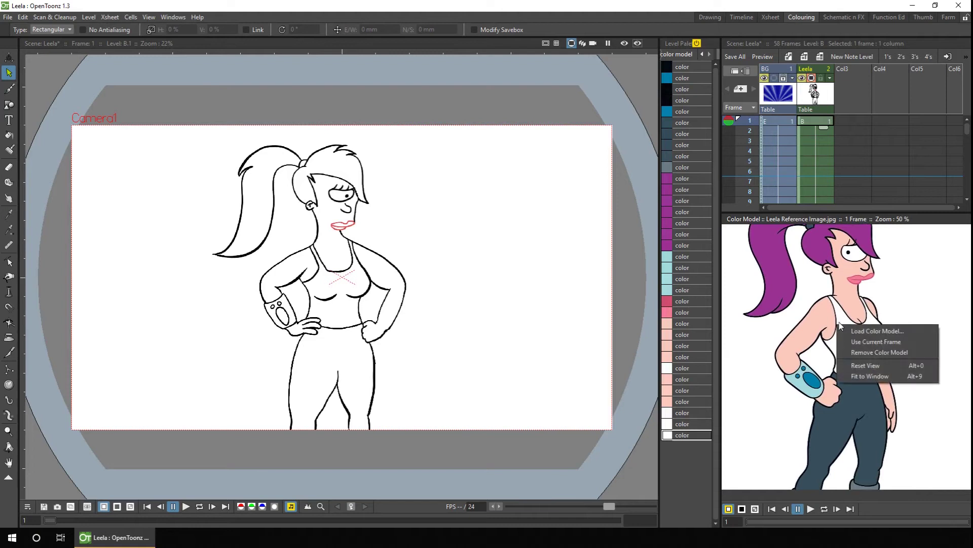
click(887, 366)
right_click(871, 359)
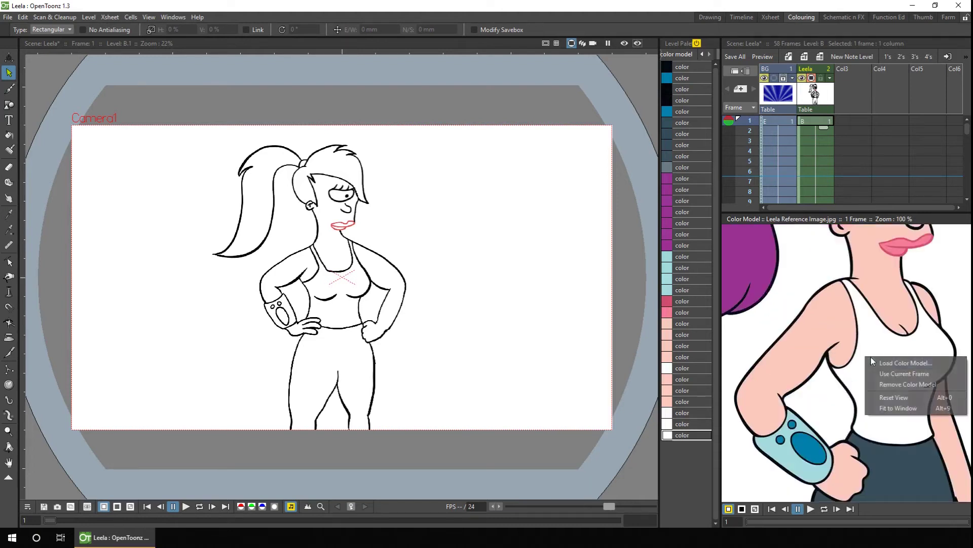
click(898, 408)
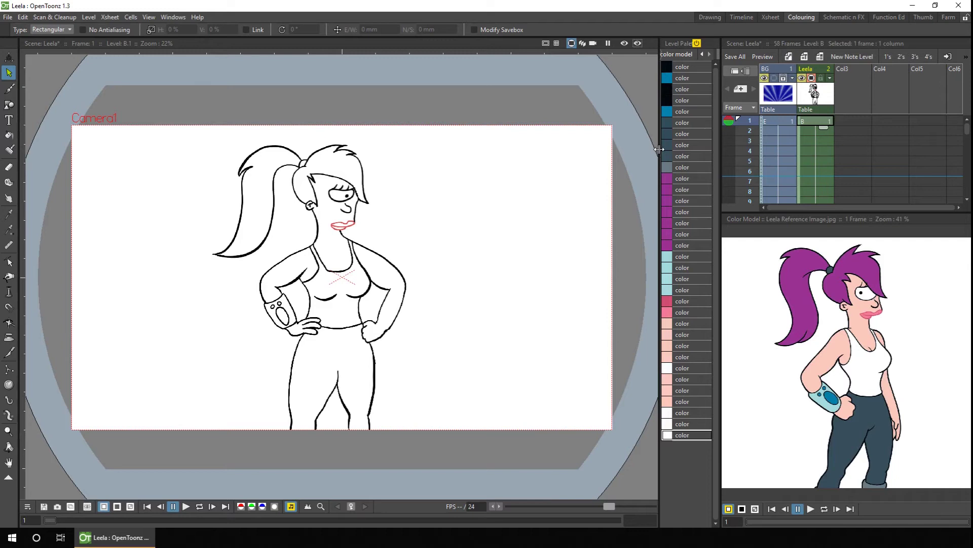
Widen the palette panel and rename the colour model's palette page to Leela.
drag(660, 149, 412, 164)
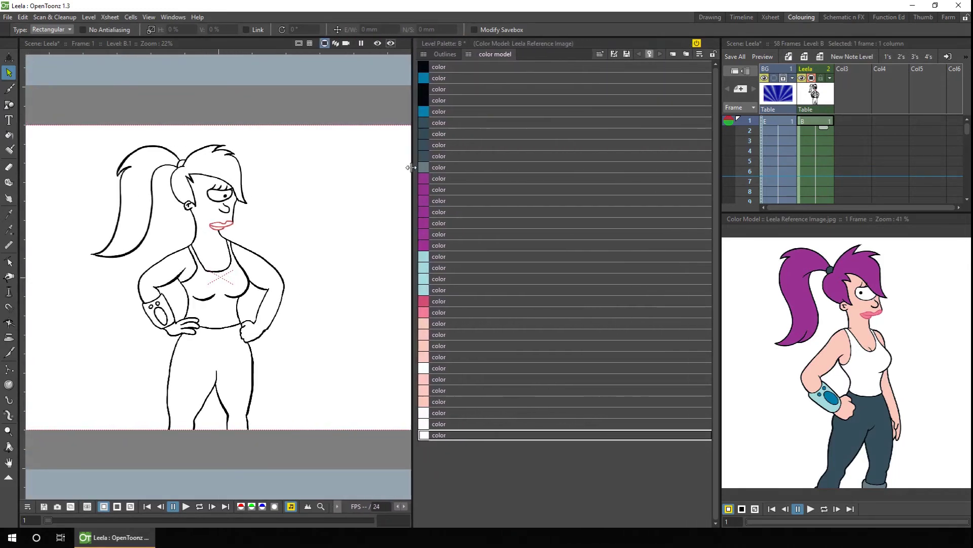
double_click(496, 56)
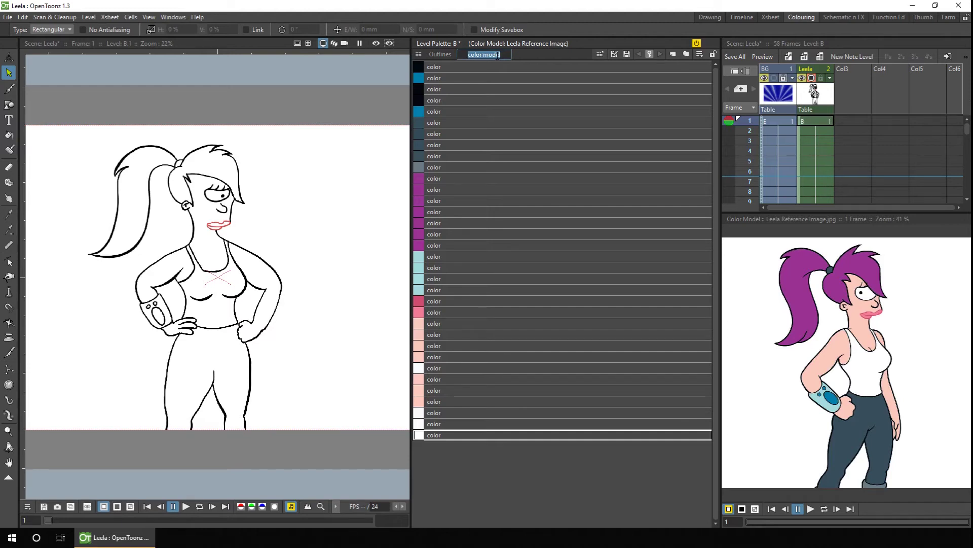
text(Leela)
key(Return)
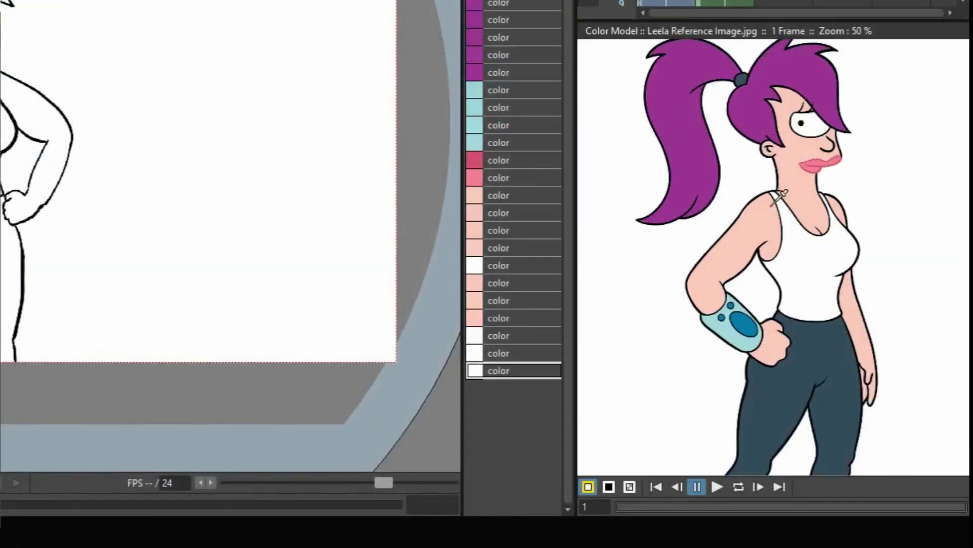
Zoom into the reference arm and sample skin pixels to find the matching palette style.
scroll(779, 198, up, 4)
drag(774, 59, 832, 81)
scroll(797, 147, up, 1)
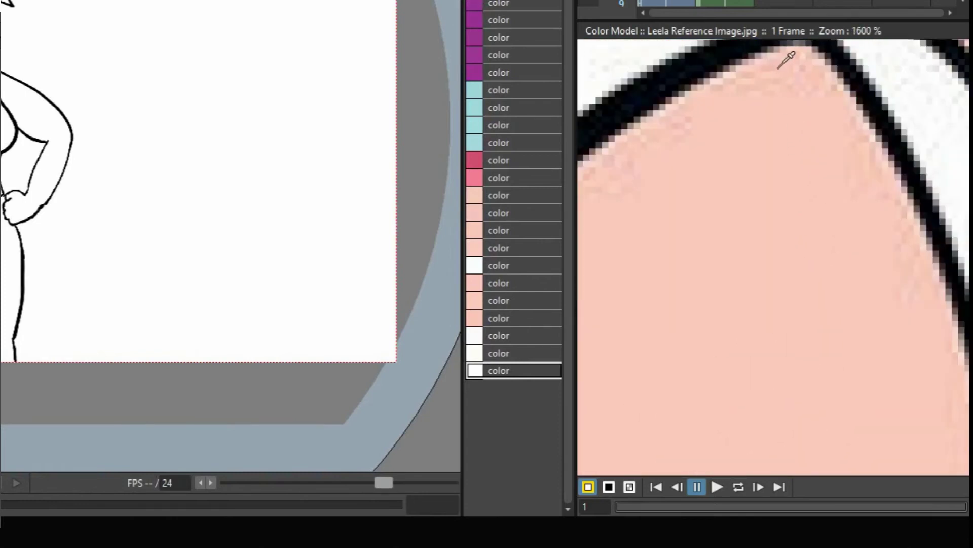
scroll(776, 144, up, 1)
drag(776, 143, 786, 212)
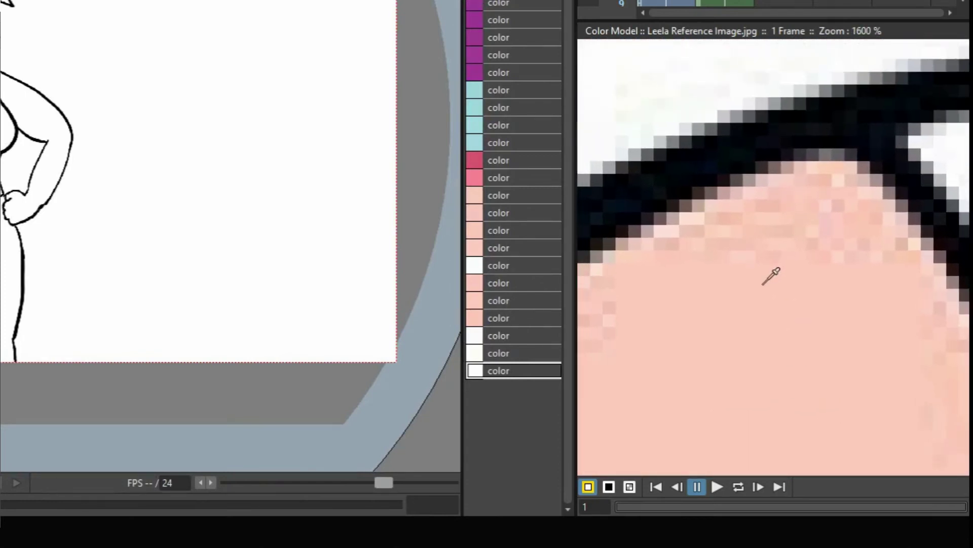
click(763, 282)
drag(726, 226, 730, 286)
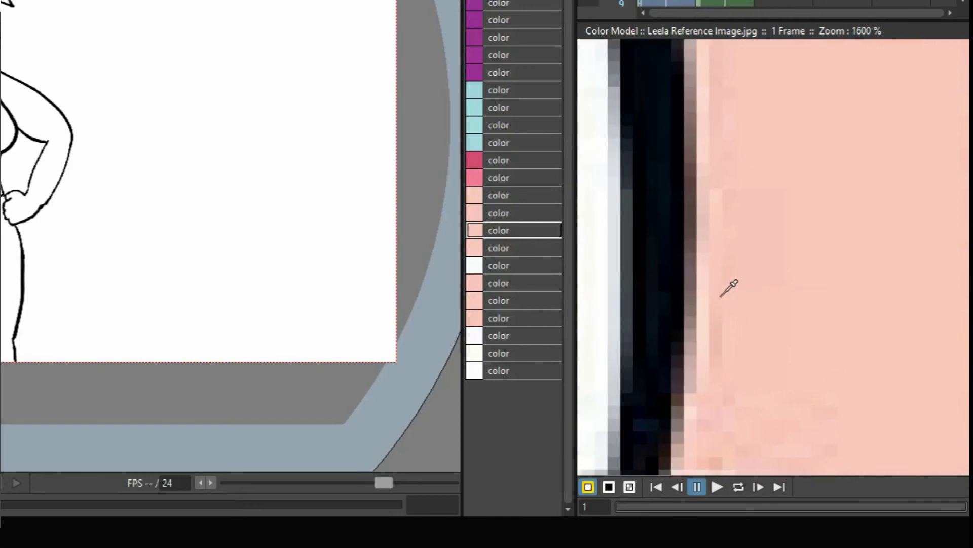
Sample several hair pixels in the reference to select the main purple hair style.
scroll(746, 282, down, 3)
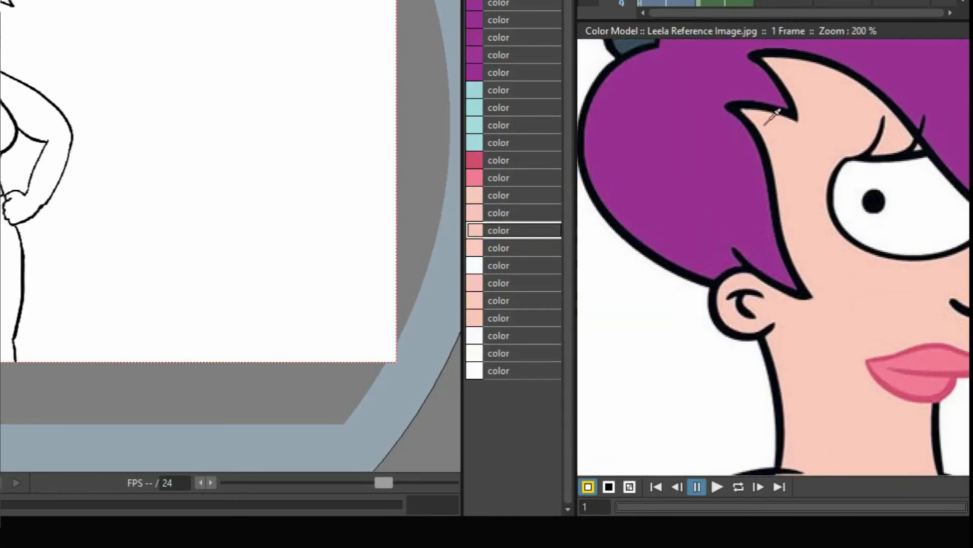
scroll(774, 118, down, 3)
scroll(807, 157, up, 5)
scroll(774, 159, up, 3)
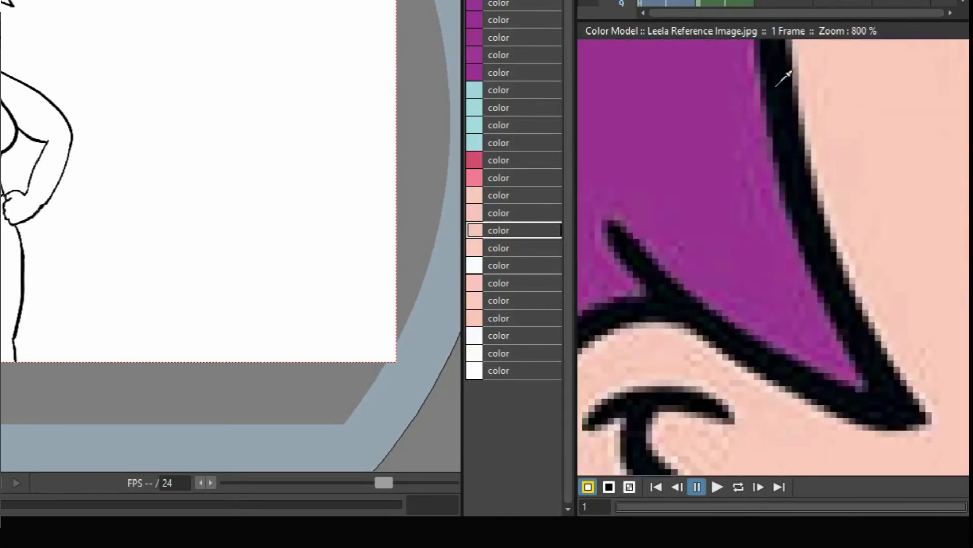
click(771, 142)
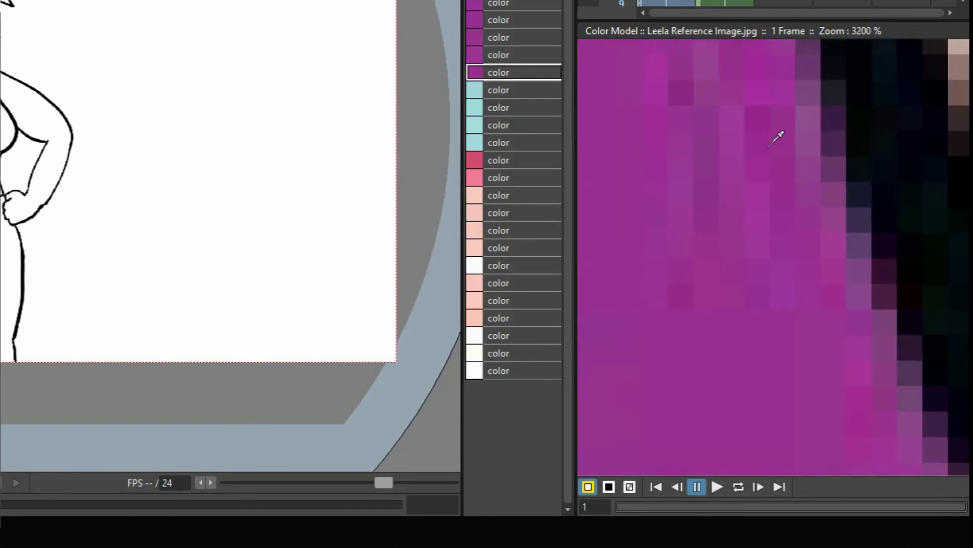
click(764, 105)
click(816, 142)
click(761, 209)
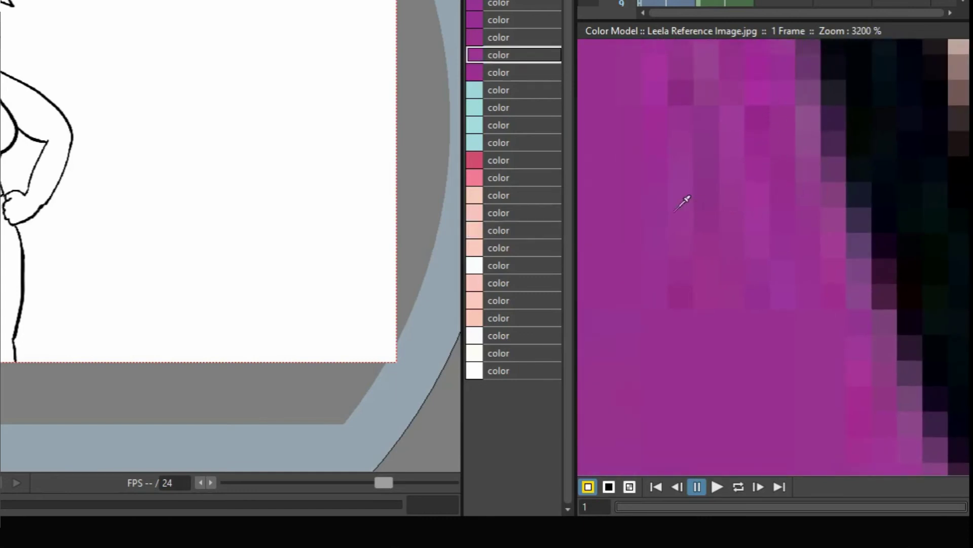
scroll(761, 203, down, 3)
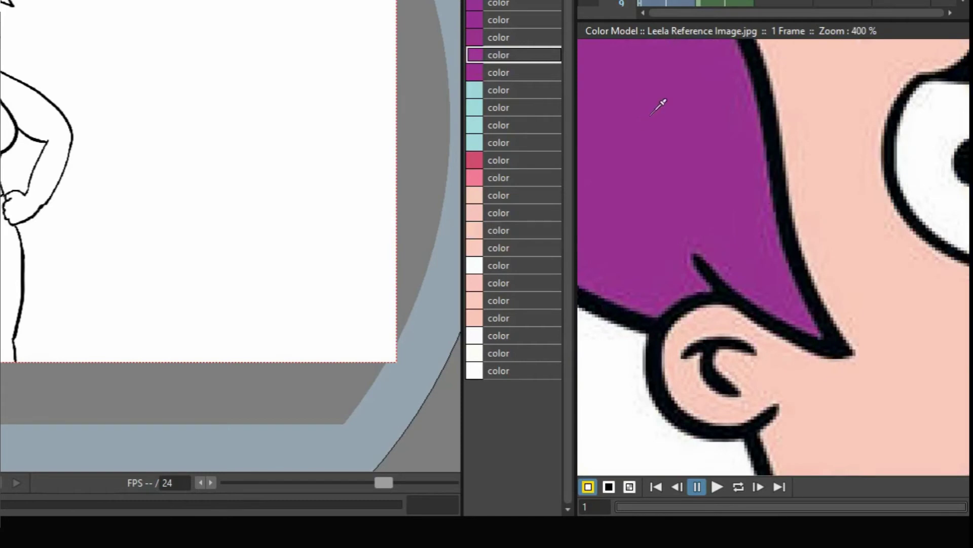
scroll(678, 133, down, 2)
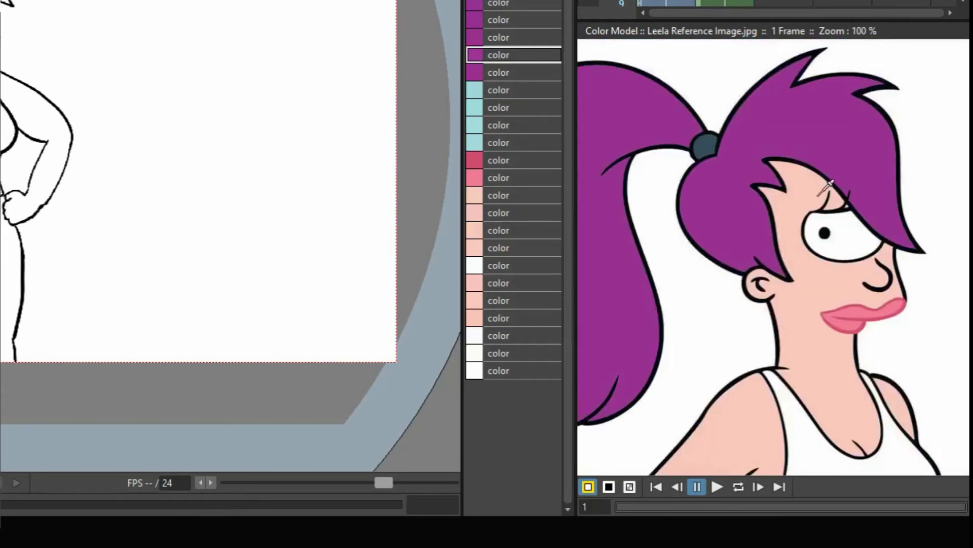
scroll(811, 101, down, 1)
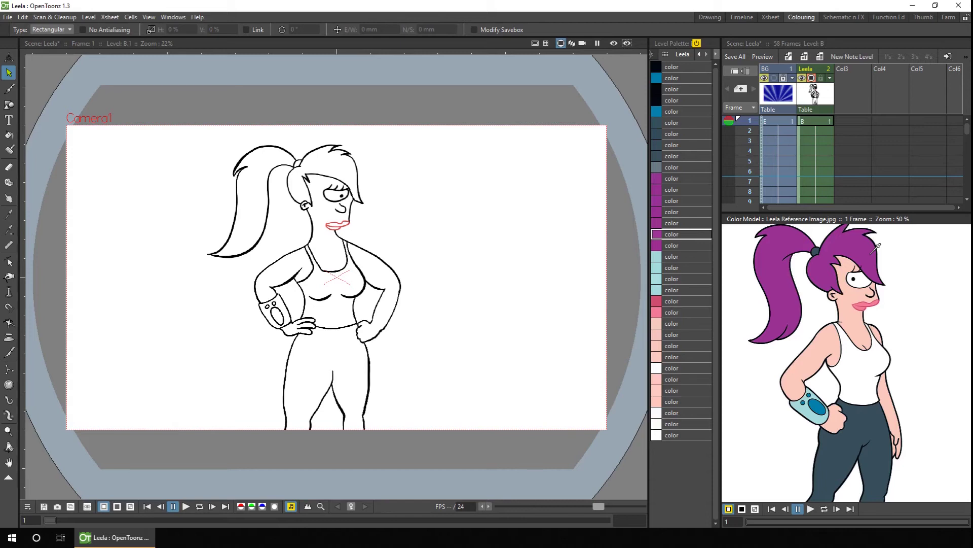
Name the Skin, Vest, Trousers and Hair styles, removing their duplicate styles.
click(820, 345)
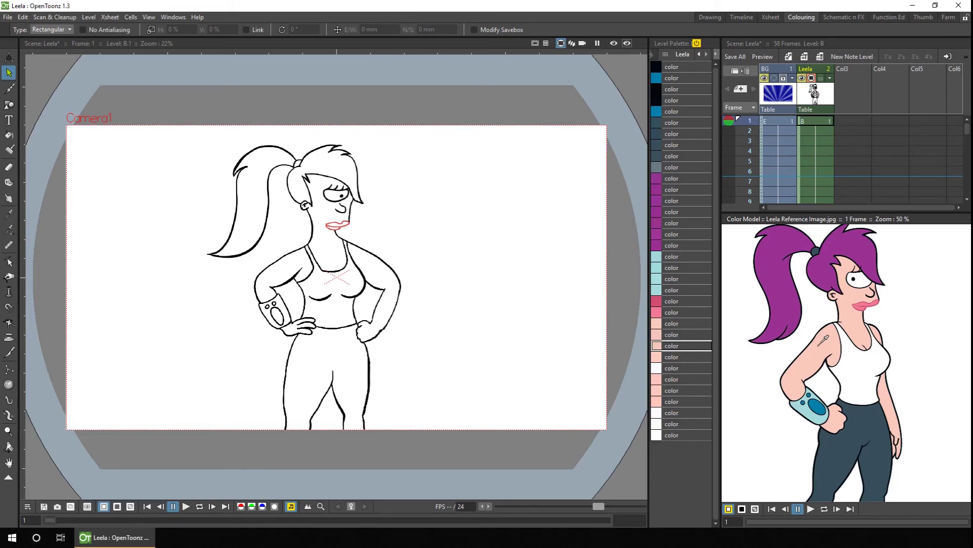
key(ctrl+z)
key(ctrl+z)
key(ctrl+z)
key(ctrl+z)
key(ctrl+z)
key(ctrl+z)
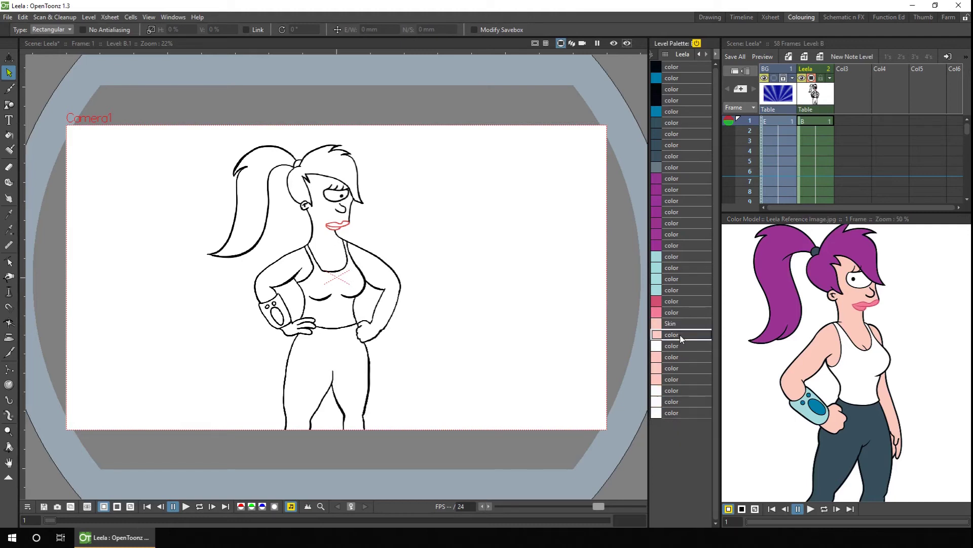
key(ctrl+z)
key(ctrl+z)
key(ctrl+z)
key(ctrl+z)
key(ctrl+z)
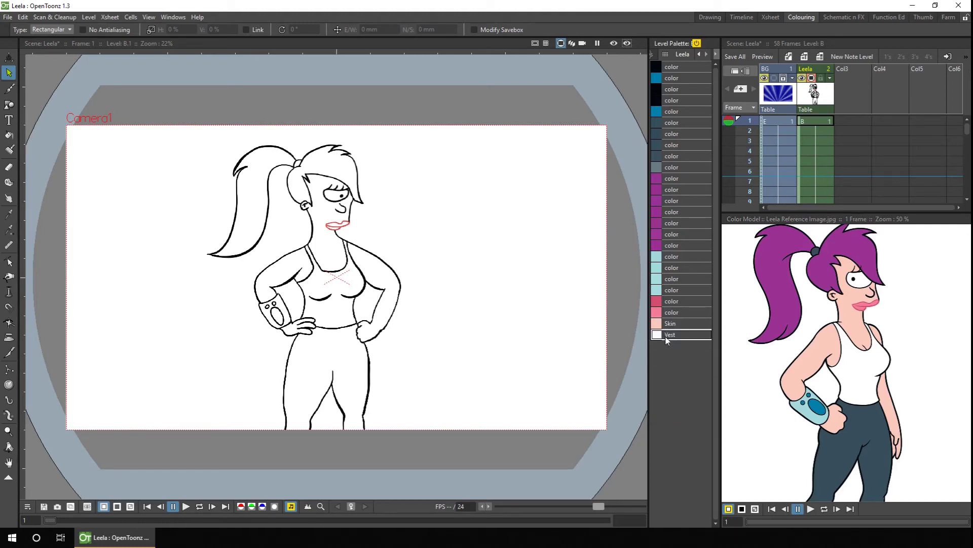
click(679, 146)
key(ctrl+z)
key(ctrl+z)
key(ctrl+z)
key(ctrl+z)
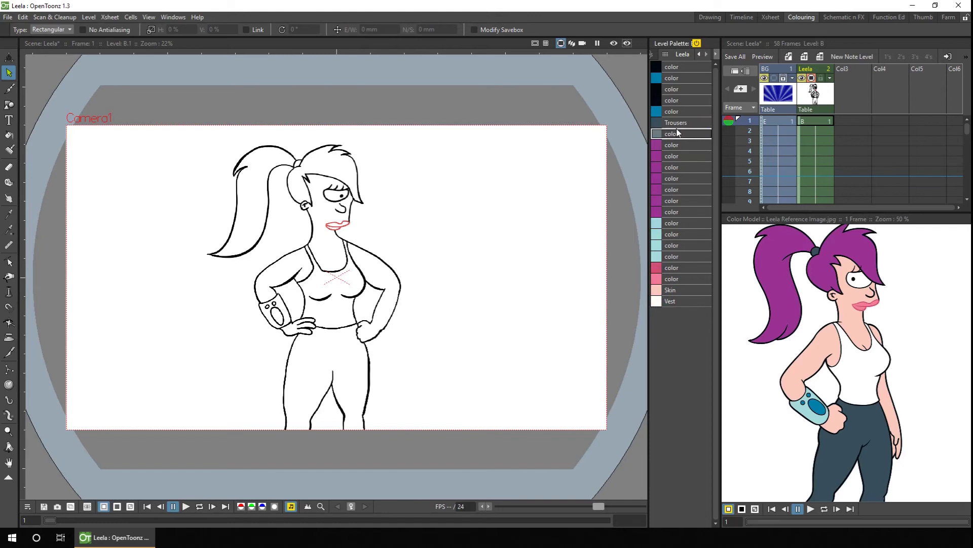
key(ctrl+z)
key(ctrl+z)
key(ctrl+z)
key(ctrl+z)
key(ctrl+z)
key(ctrl+z)
key(ctrl+z)
key(ctrl+z)
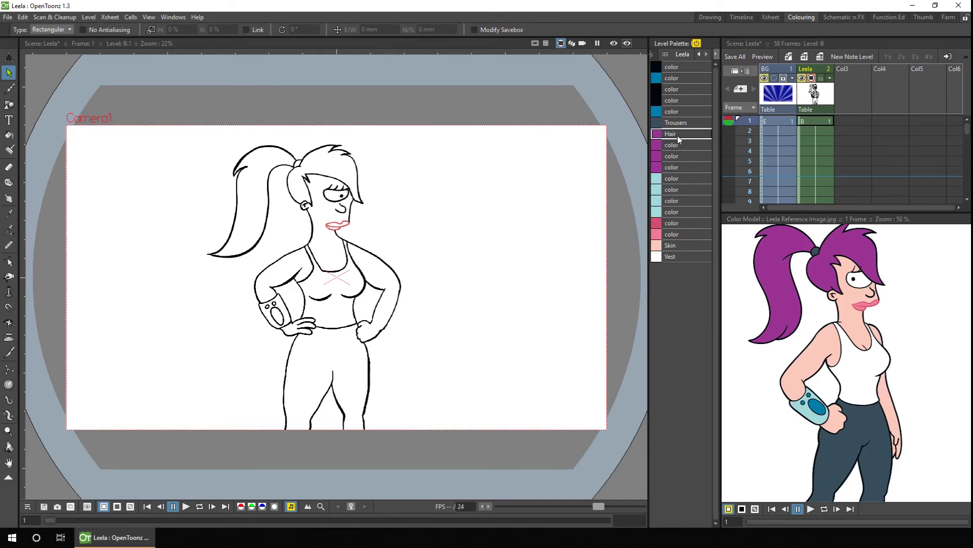
Name the WristBand, Buttons, Lips, Lip Edge and Outline styles, removing duplicates.
key(ctrl+y)
key(ctrl+y)
key(ctrl+y)
key(ctrl+y)
key(ctrl+y)
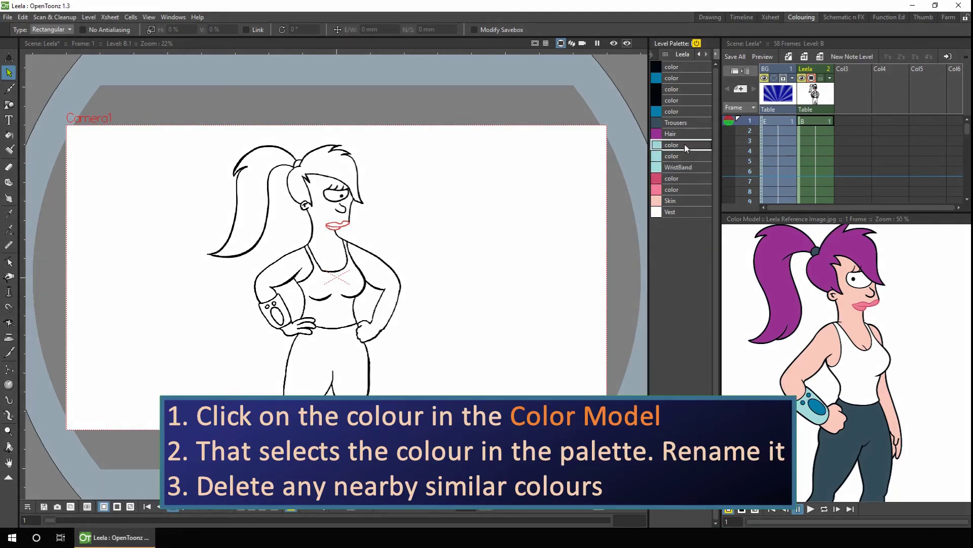
key(ctrl+y)
key(ctrl+y)
key(ctrl+y)
scroll(887, 284, up, 6)
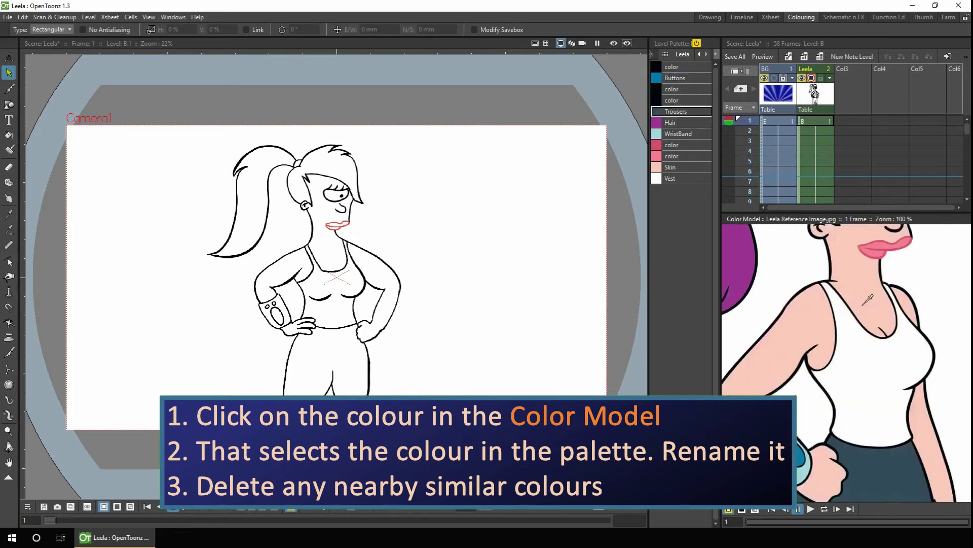
key(ctrl+y)
key(ctrl+y)
key(ctrl+y)
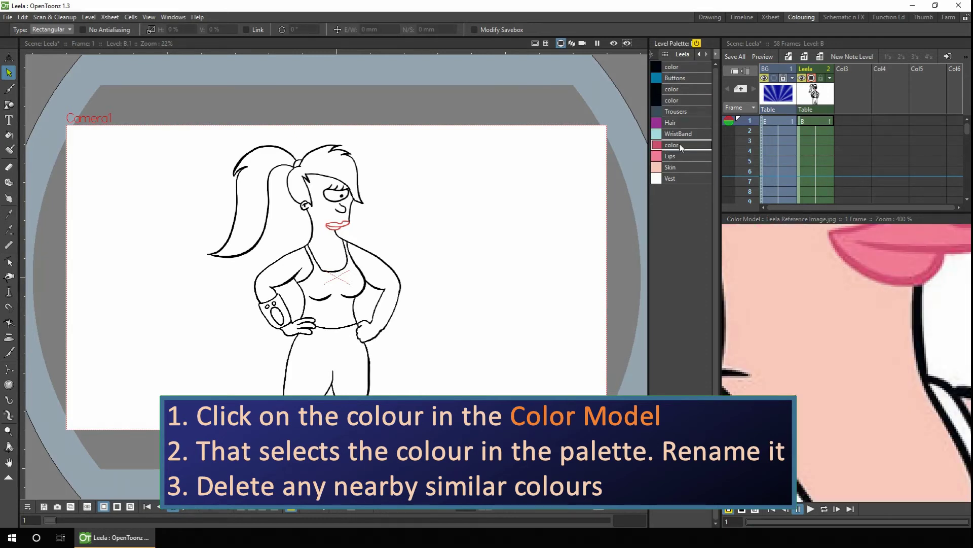
text(Edge)
key(Return)
double_click(681, 99)
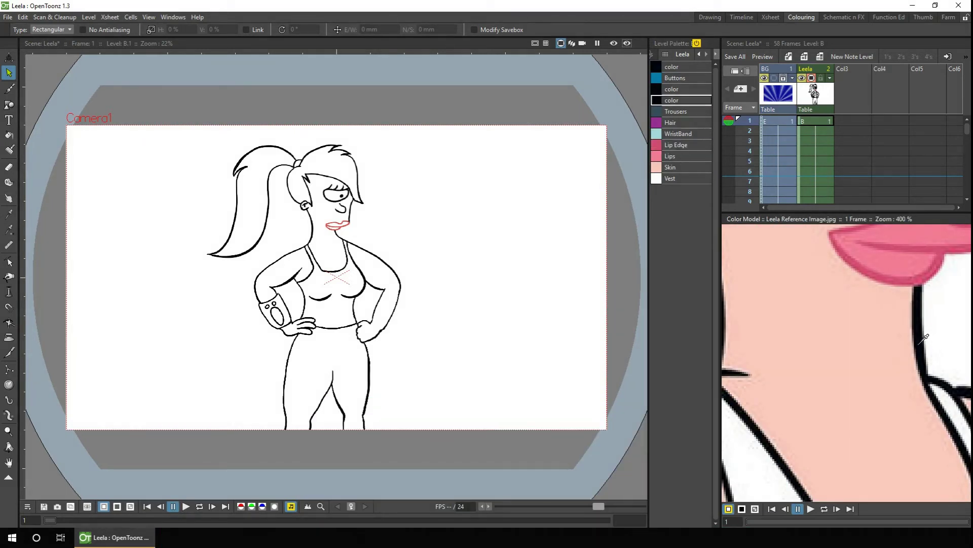
text(Outline)
key(Return)
scroll(846, 362, down, 6)
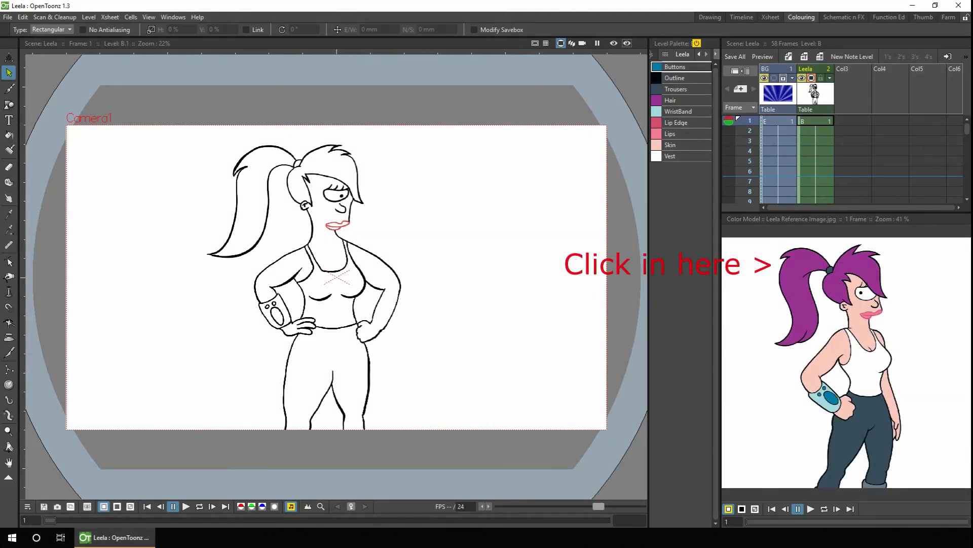
Pick the Hair style from the colour model and switch to the Fill tool in Areas mode.
click(799, 272)
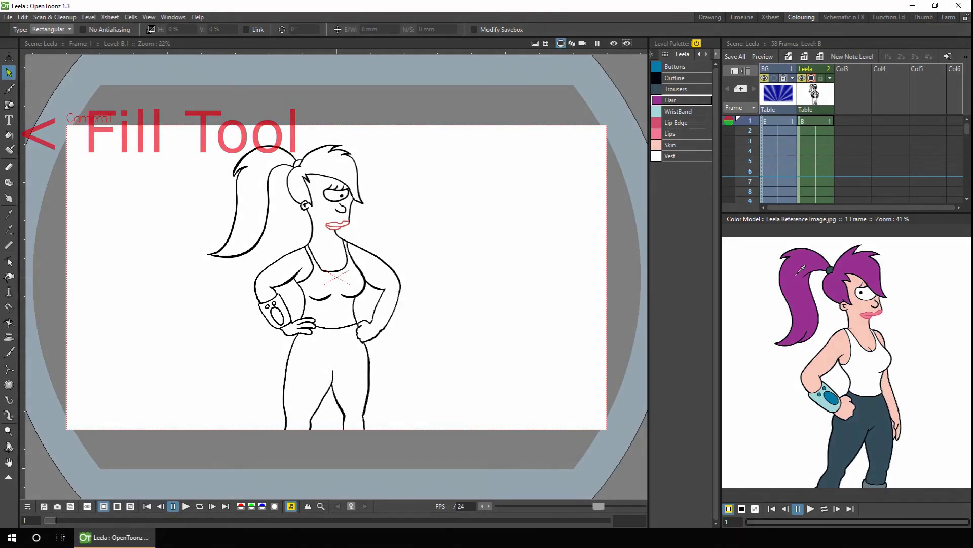
click(9, 135)
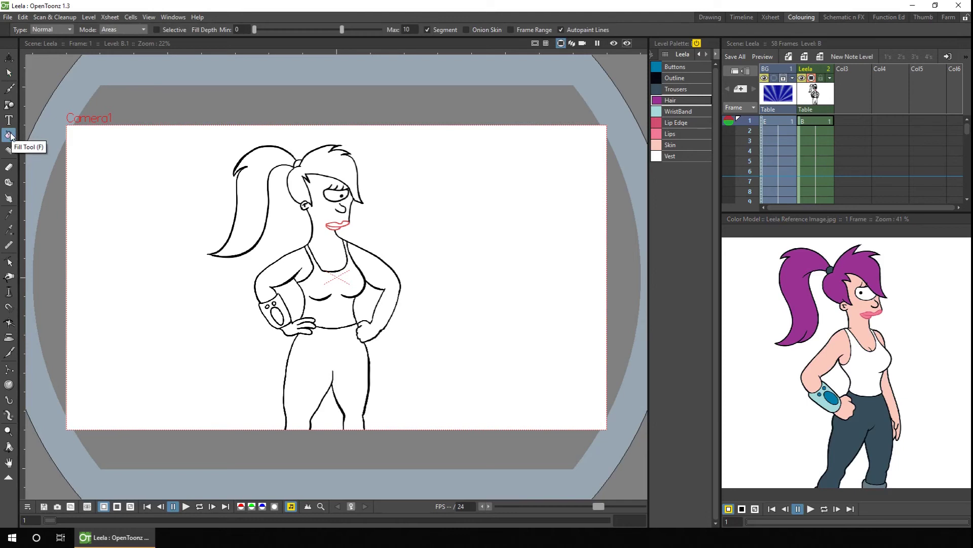
Fill the ponytail and top of the head purple, then the face, neck and arms with Skin.
click(282, 150)
click(309, 163)
click(857, 304)
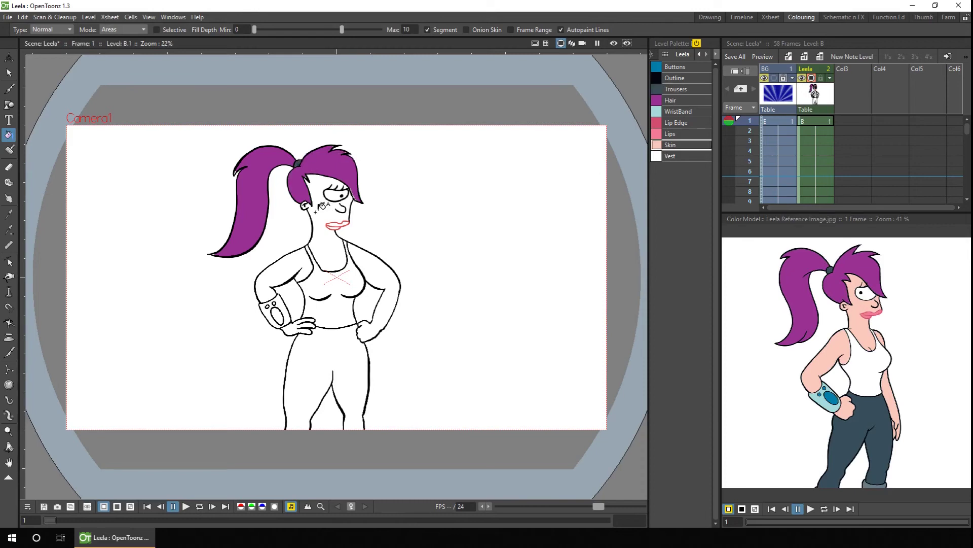
click(325, 238)
click(383, 294)
click(269, 276)
Fill the wristband light blue and its button dark blue, picking both from the reference.
click(817, 402)
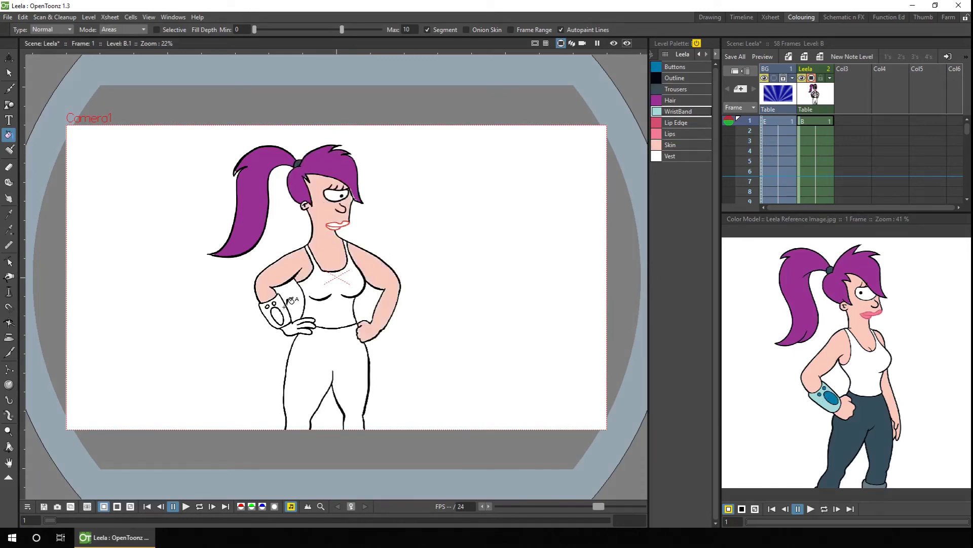
click(267, 310)
click(828, 393)
click(278, 312)
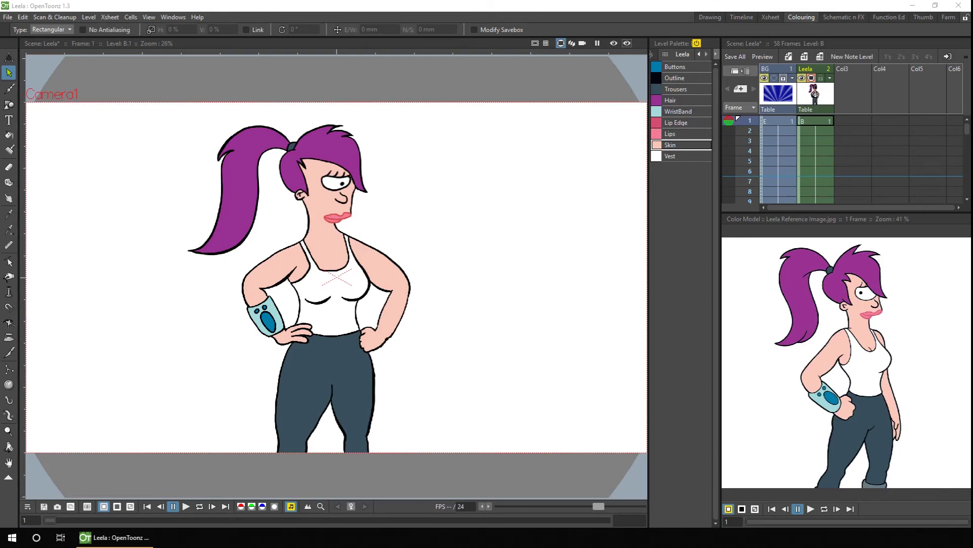
Use the current frame as the colour model and go to unpainted frame 19 with the Fill tool.
right_click(757, 290)
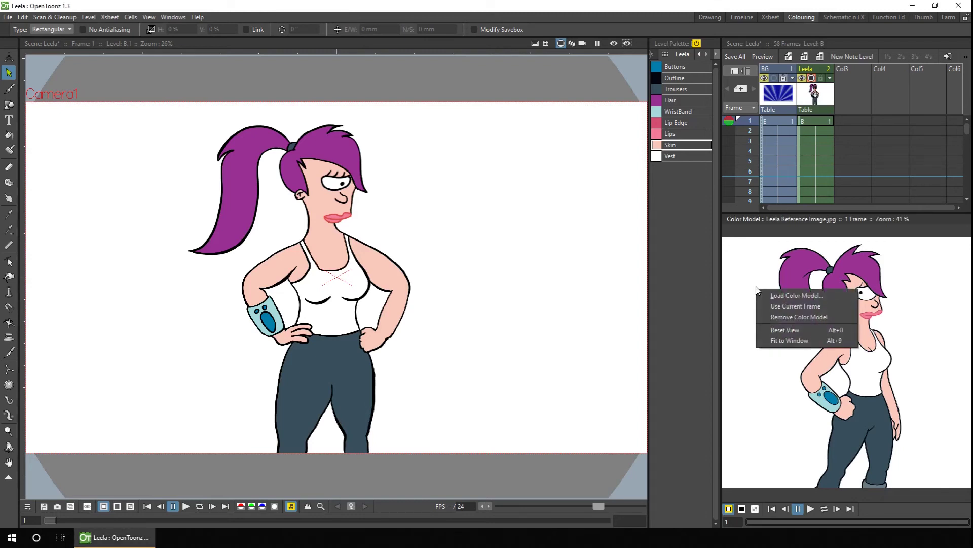
click(814, 307)
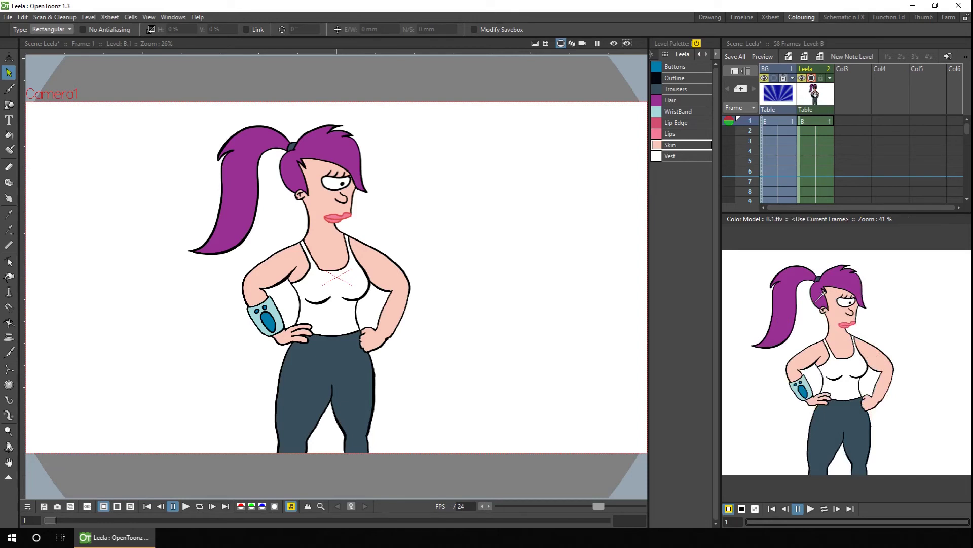
scroll(816, 163, down, 5)
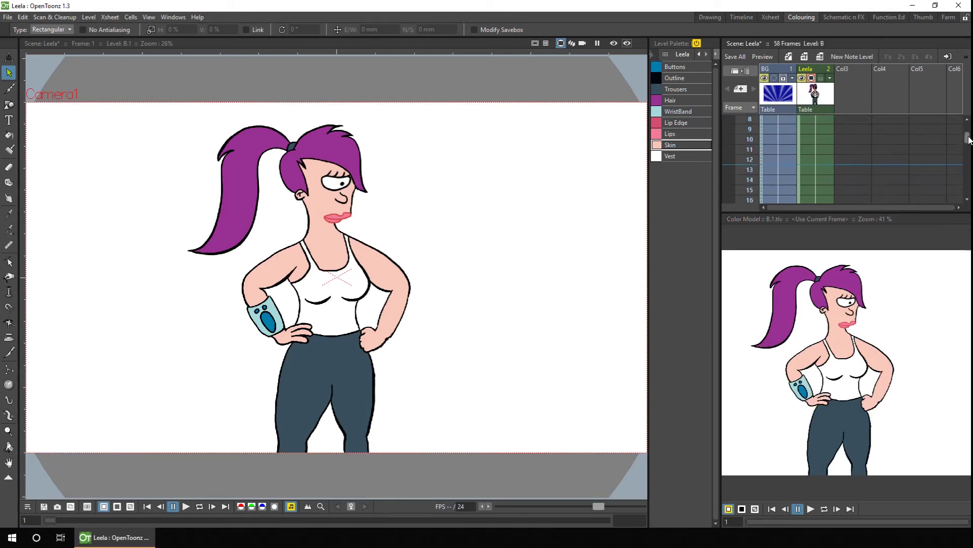
click(826, 159)
click(9, 135)
Fill Leela's face, neck, both arms and hand with the Skin colour.
click(344, 203)
click(324, 244)
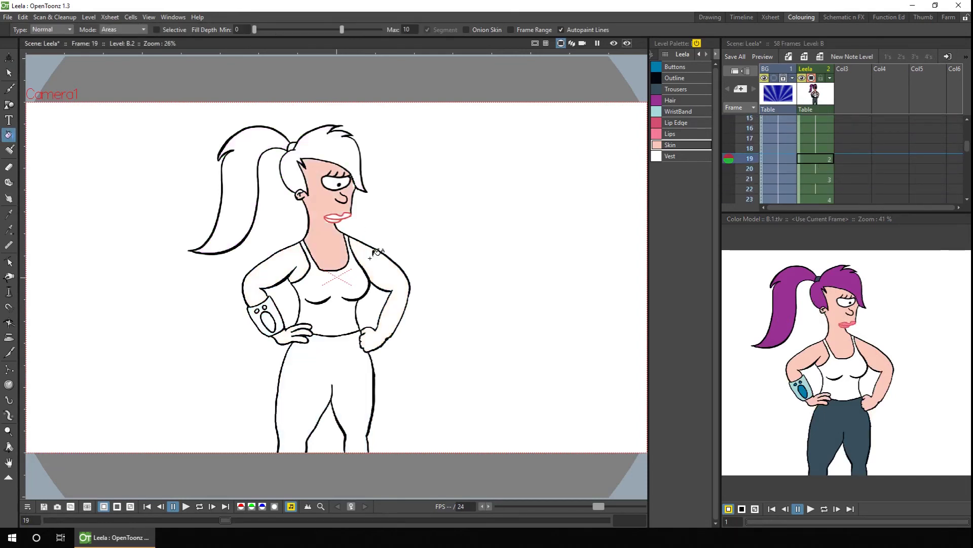
click(385, 294)
click(261, 276)
click(299, 335)
Fill the hair and ponytail with Hair purple, the trousers with Trousers, and the hair tie.
click(670, 100)
click(325, 150)
click(238, 198)
click(670, 88)
click(333, 356)
click(293, 146)
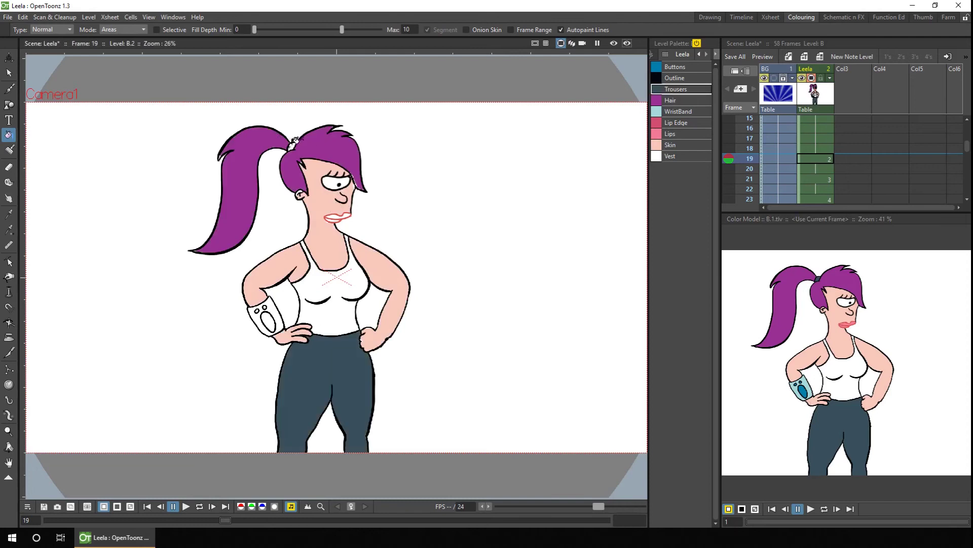
Fill the wristband with WristBand blue, its oval and button with Buttons, and both lips with Lips pink.
click(678, 111)
click(269, 315)
click(675, 67)
click(268, 322)
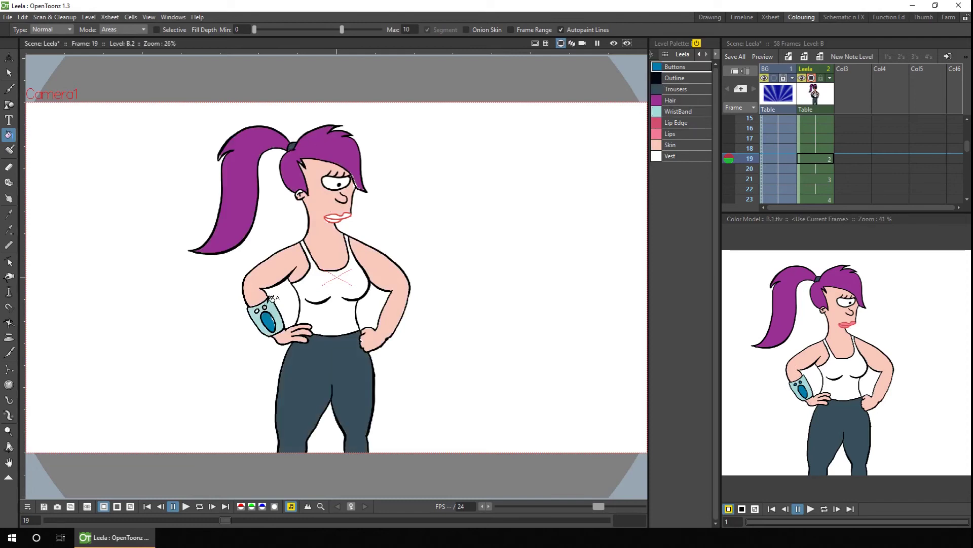
click(257, 310)
click(671, 133)
click(334, 219)
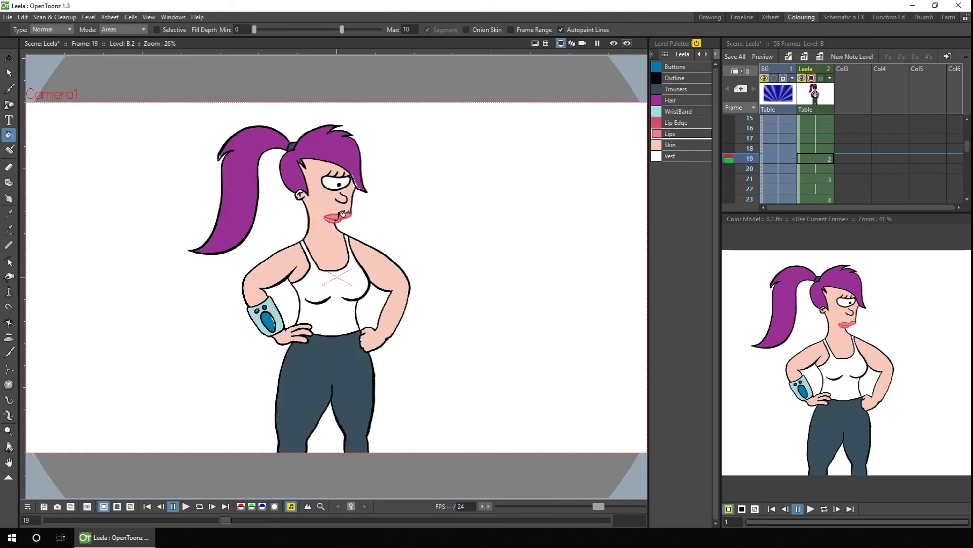
click(344, 212)
Via Load Color Model, browse the drawings folder, compare C.tlv, A.tlv and Bv.pli, and load B.tlv.
right_click(763, 260)
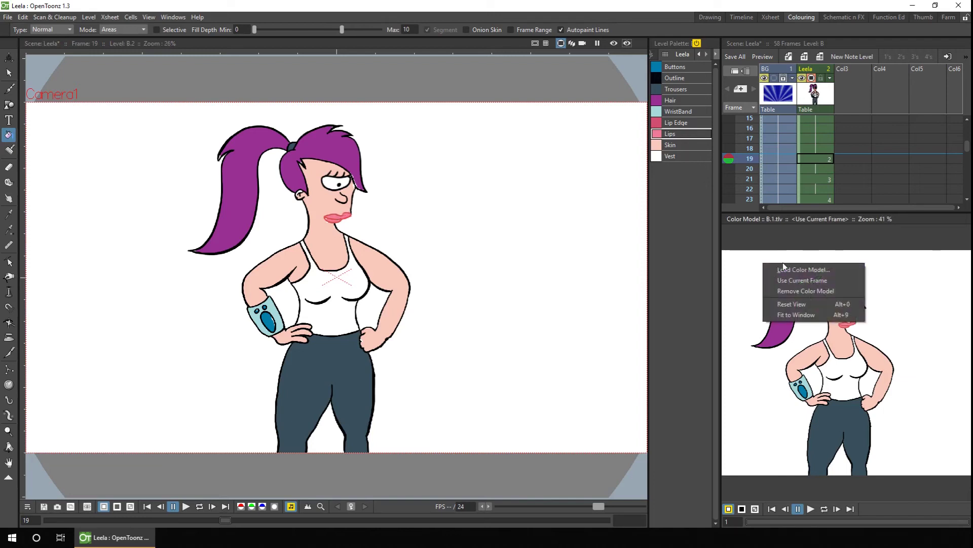
click(791, 267)
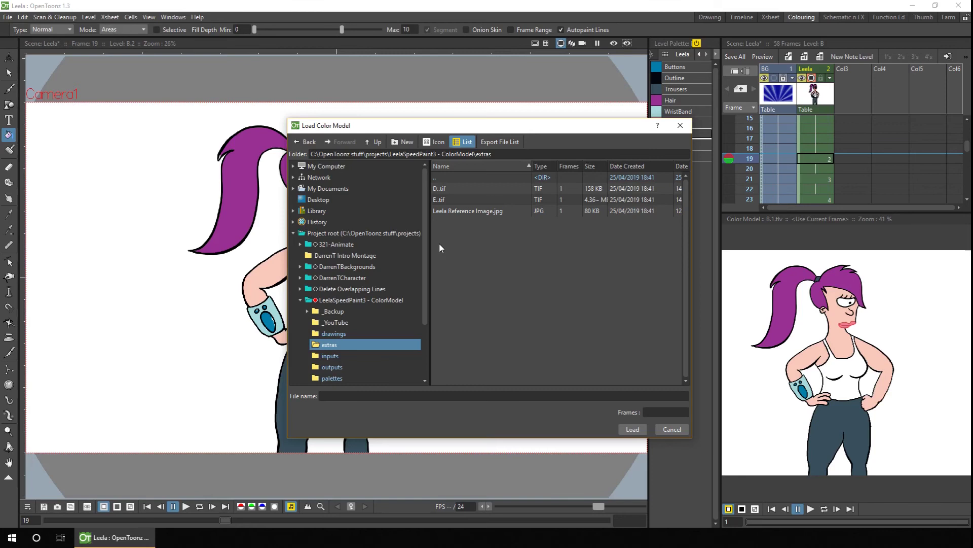
click(341, 334)
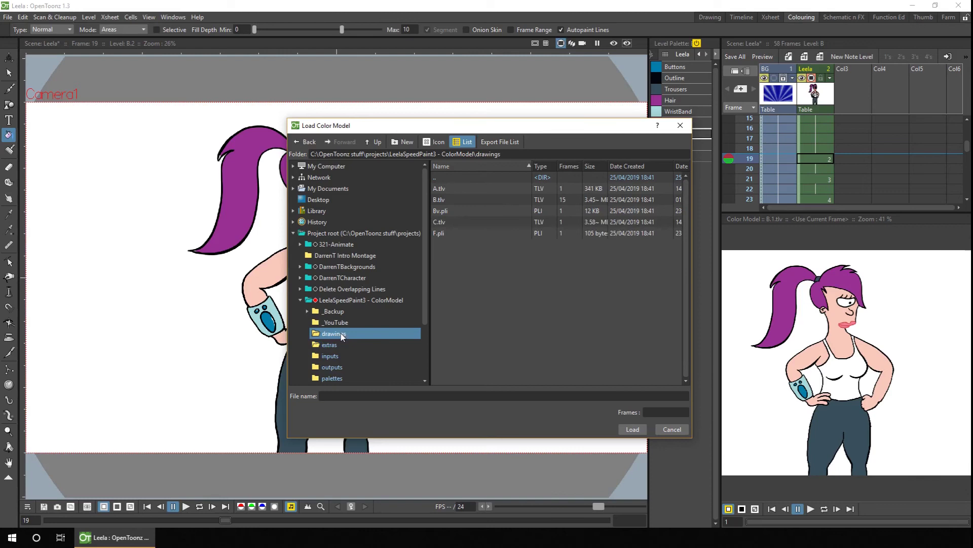
click(455, 224)
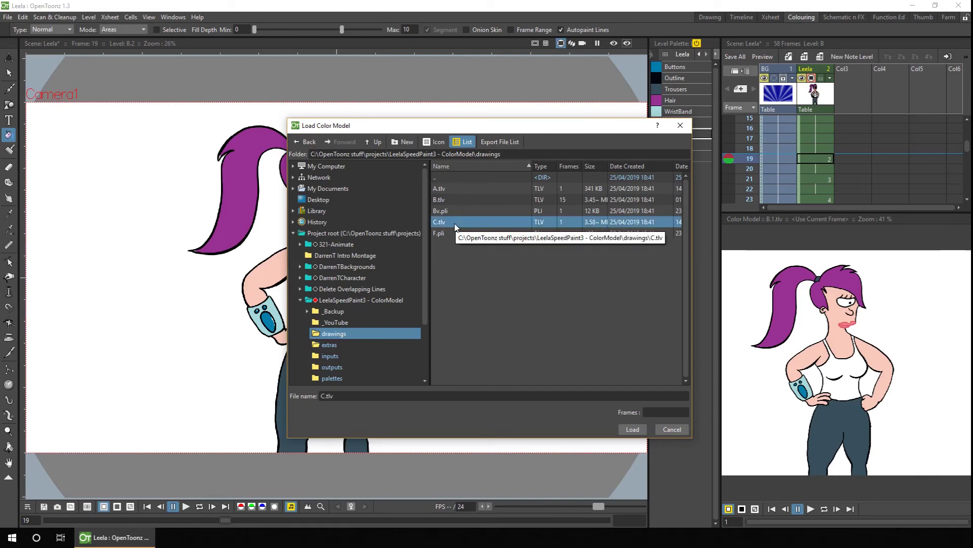
click(459, 186)
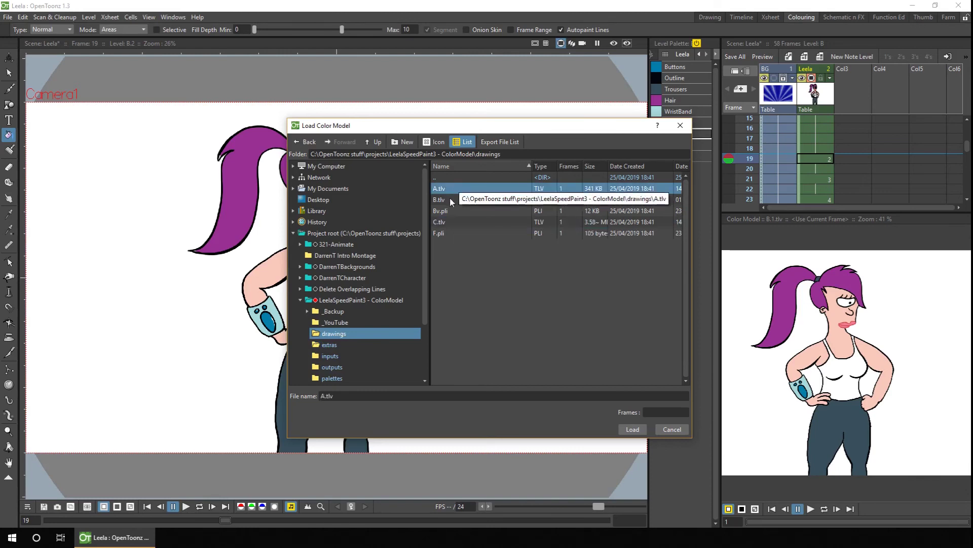
click(451, 199)
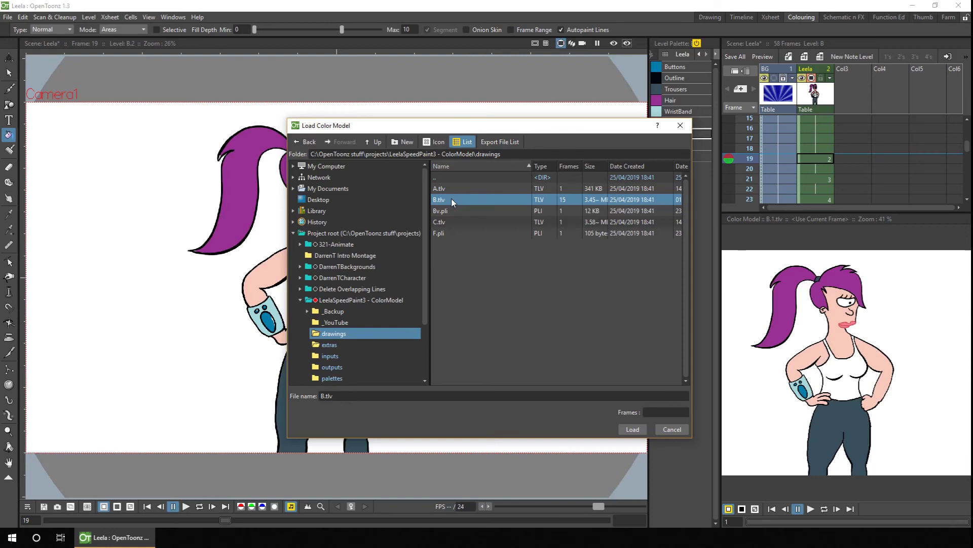
click(460, 210)
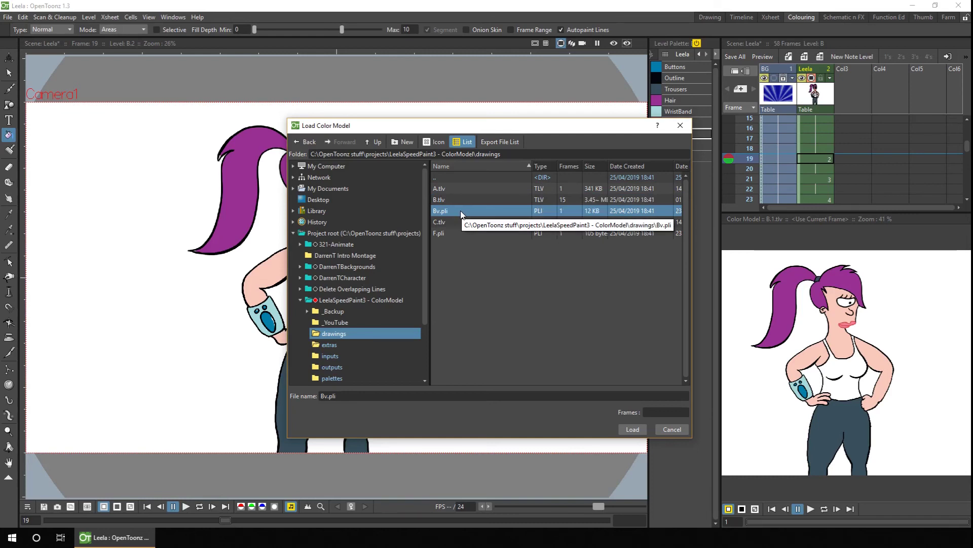
click(457, 200)
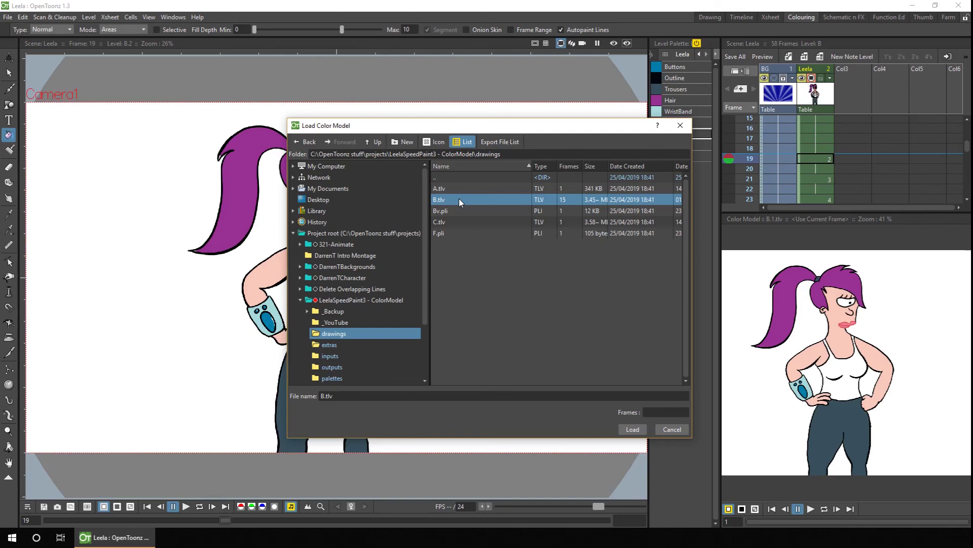
click(633, 429)
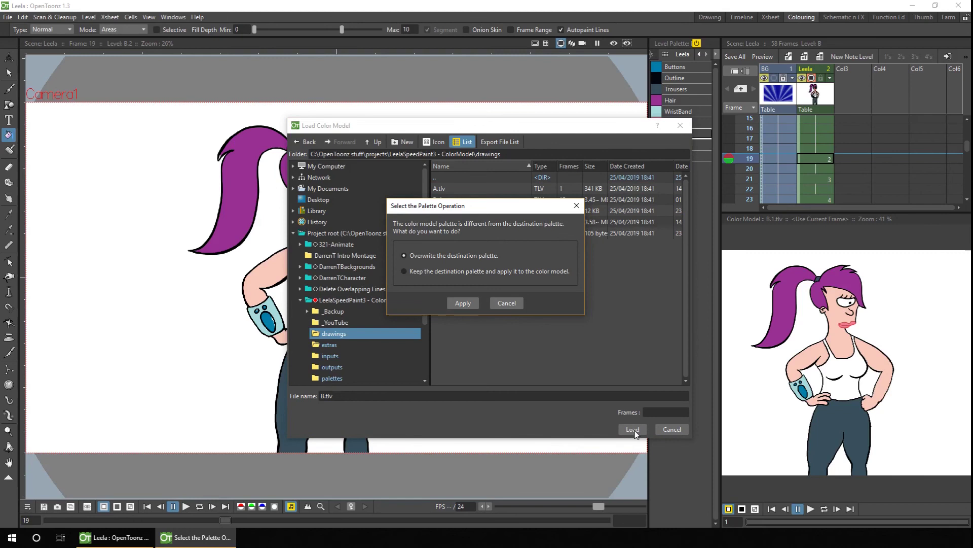
Keep Leela's destination palette and apply it to the B.tlv colour model.
click(510, 271)
click(464, 302)
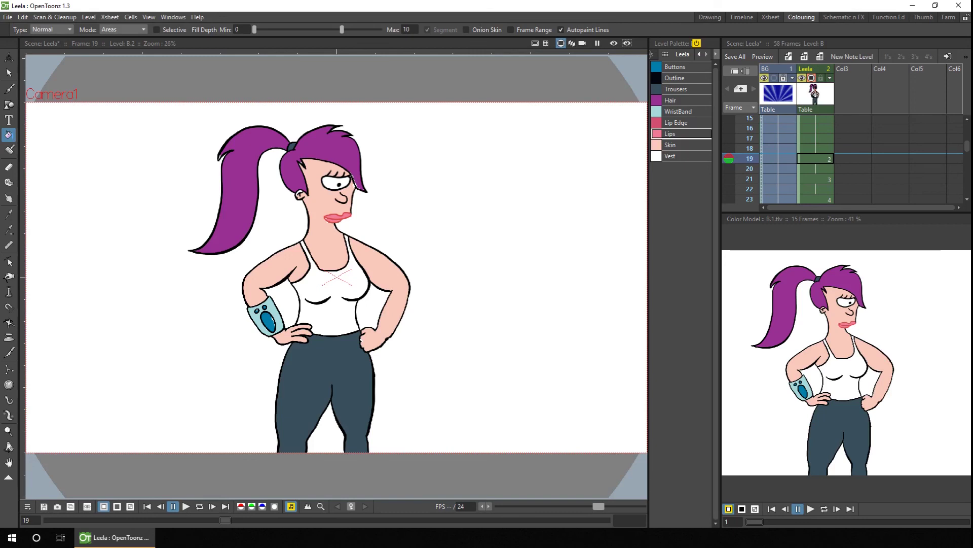
Play the colour model and step back through its frames to frame 4.
click(812, 508)
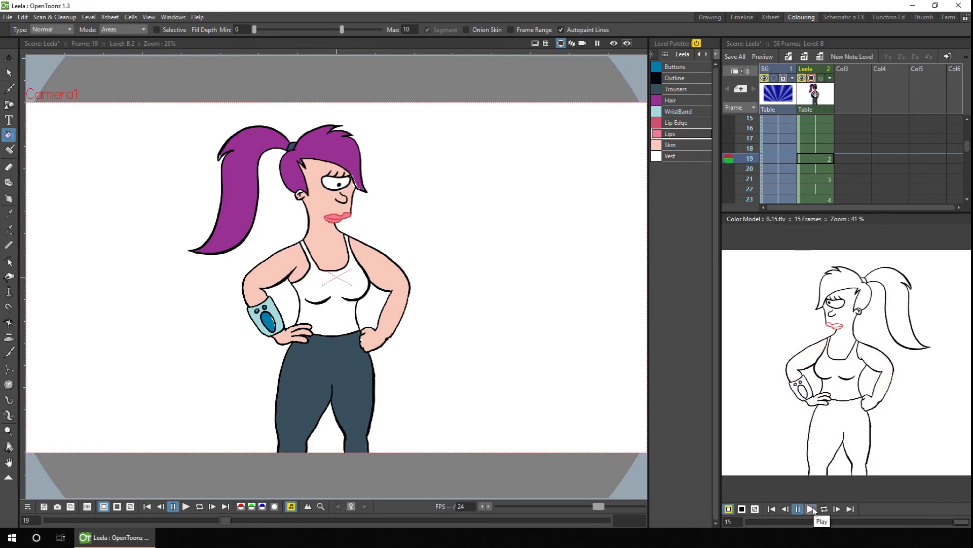
click(787, 510)
click(788, 510)
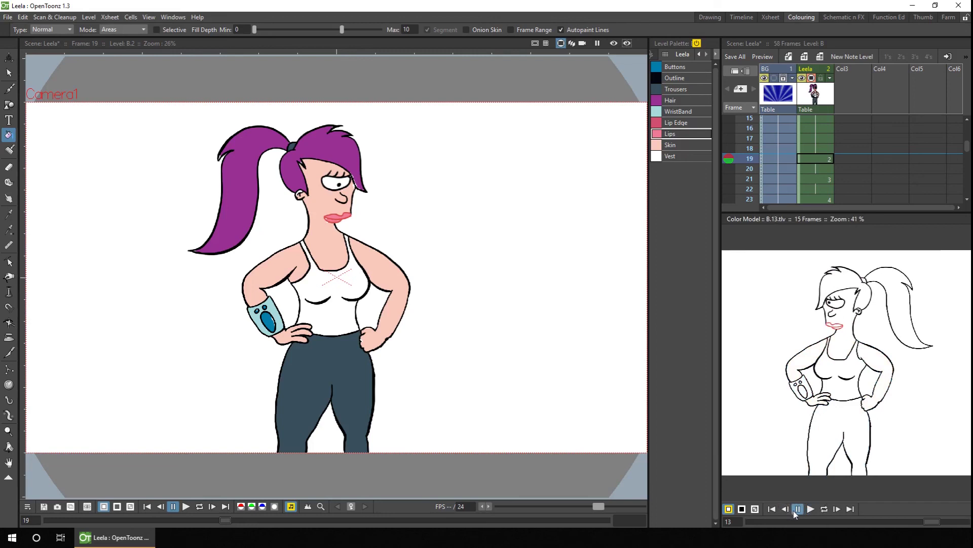
click(787, 510)
click(786, 510)
click(791, 509)
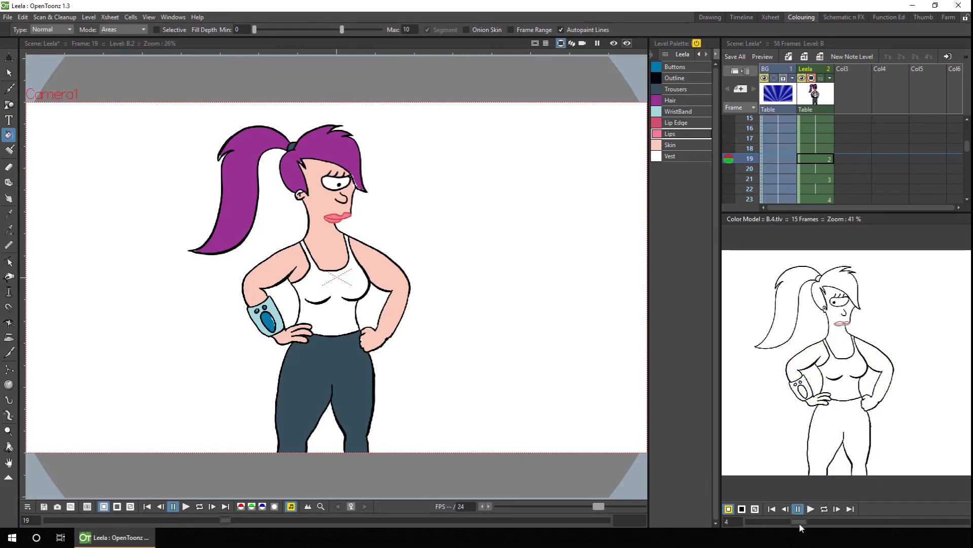
drag(799, 521, 767, 522)
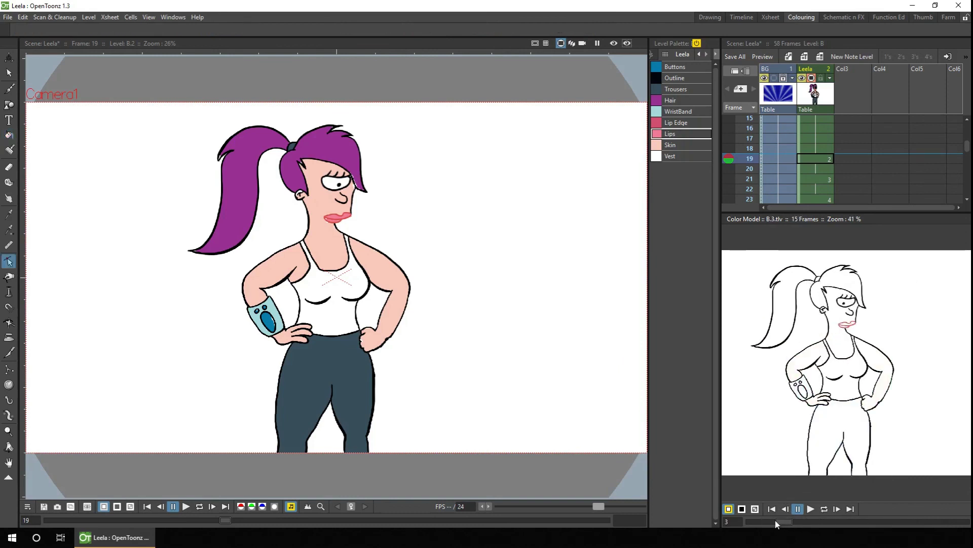
On Leela's frame 21, fill the face, neck, both arms and left hand with skin colour.
click(822, 180)
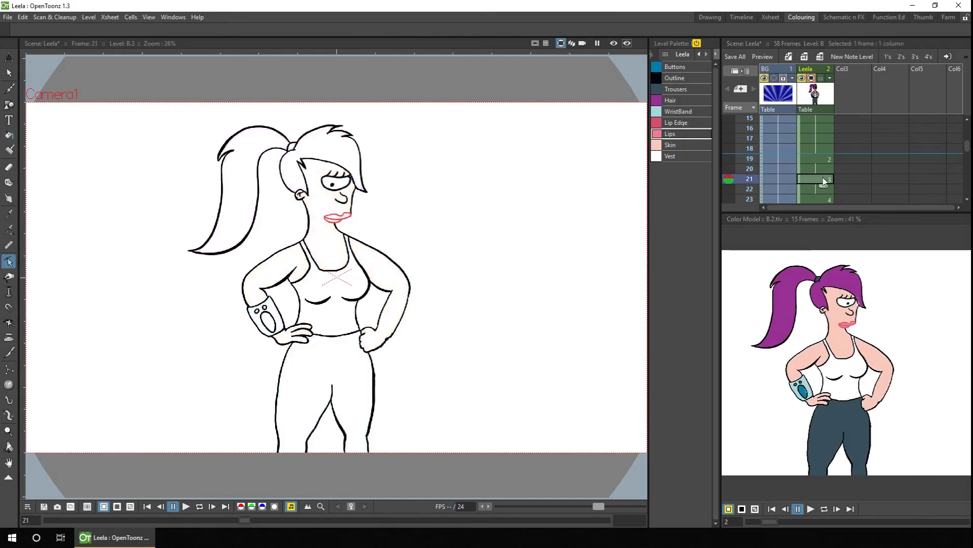
click(840, 350)
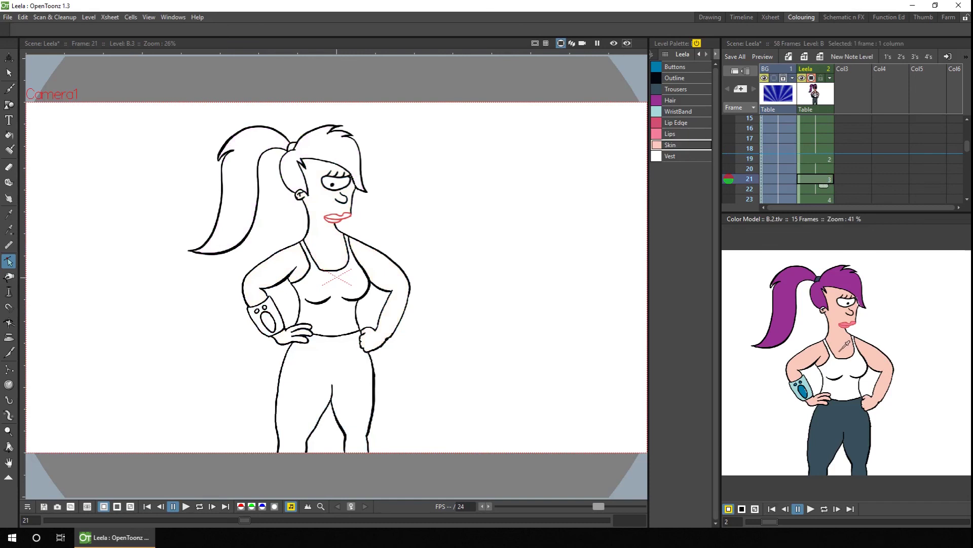
click(9, 135)
click(322, 200)
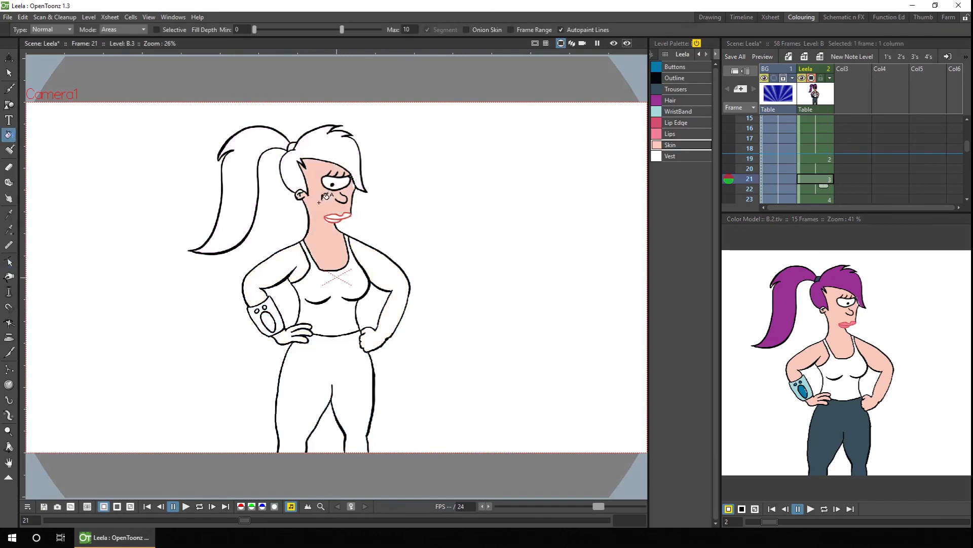
click(284, 264)
click(284, 329)
click(391, 279)
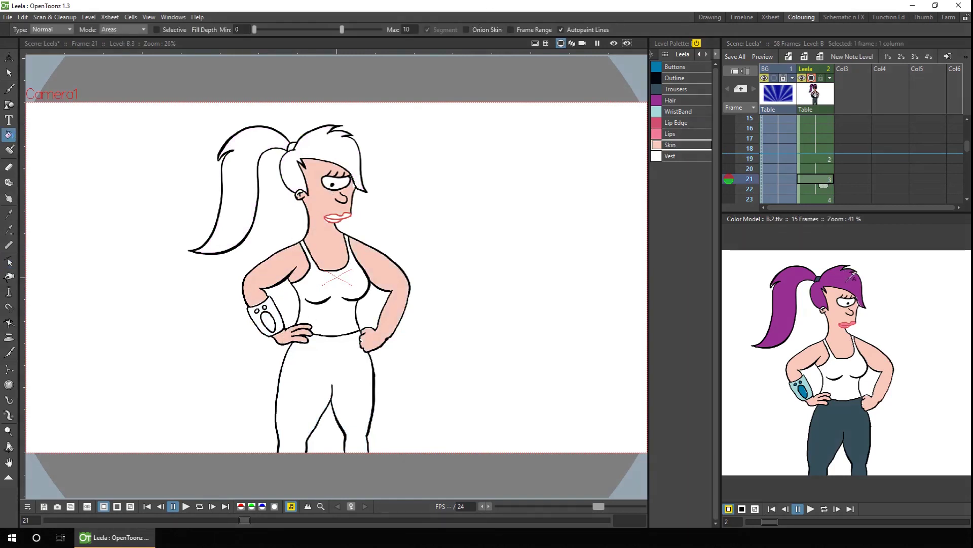
Fill the hair and ponytail purple and the trousers dark blue-grey, then save the scene.
click(822, 293)
click(327, 133)
click(238, 202)
click(817, 406)
click(356, 362)
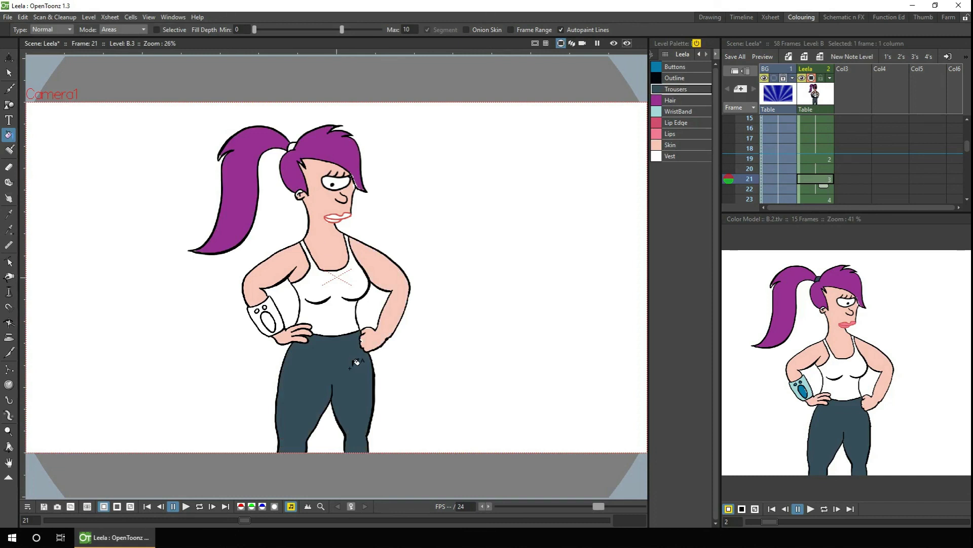
key(ctrl+s)
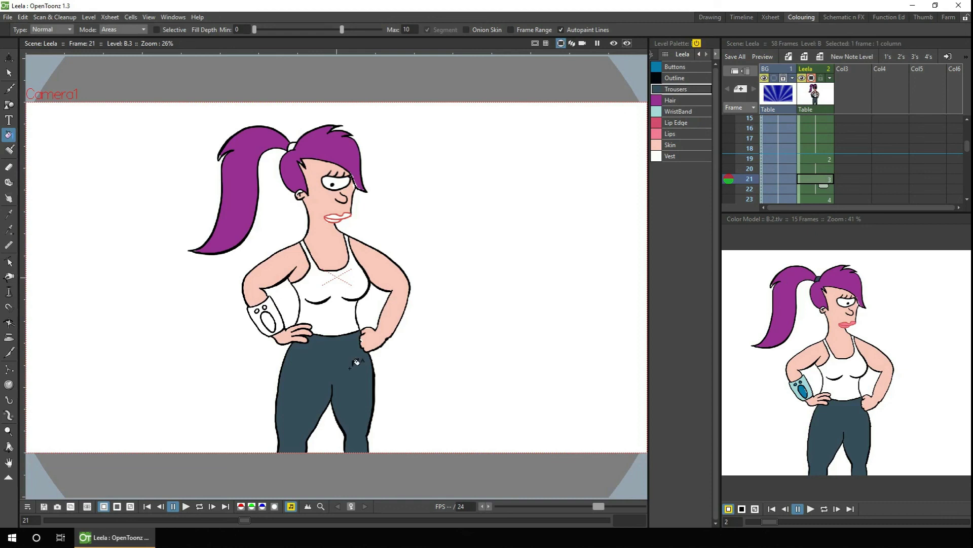